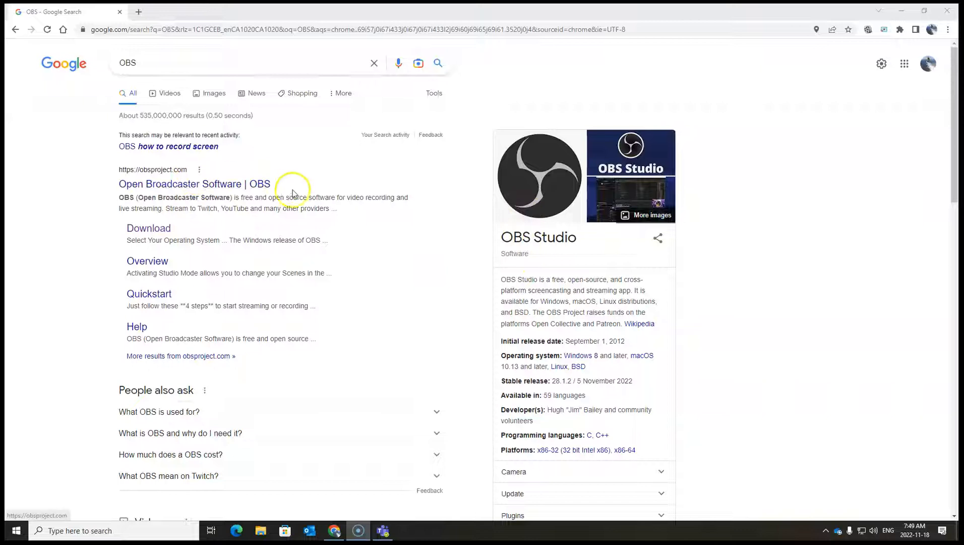
pyautogui.click(194, 186)
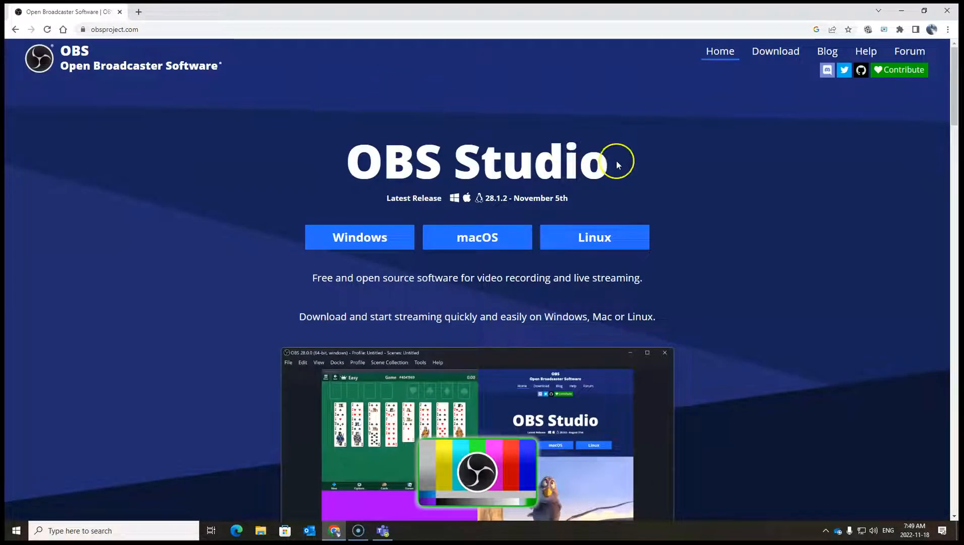
pyautogui.click(366, 242)
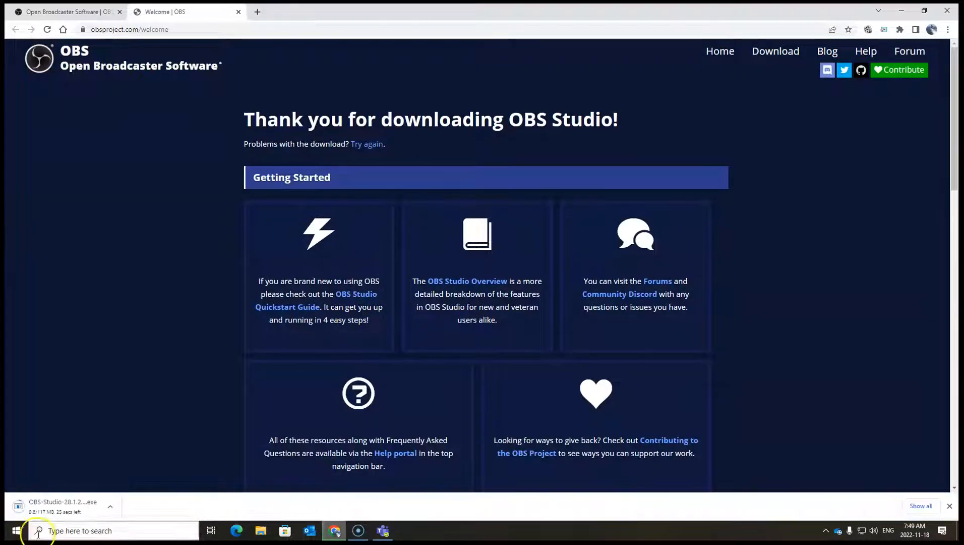
pyautogui.click(111, 510)
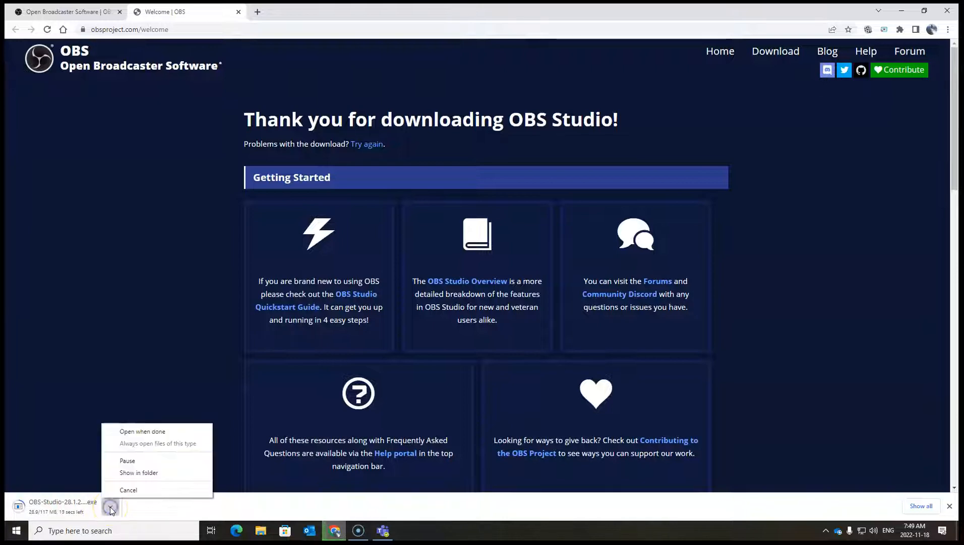
pyautogui.click(138, 494)
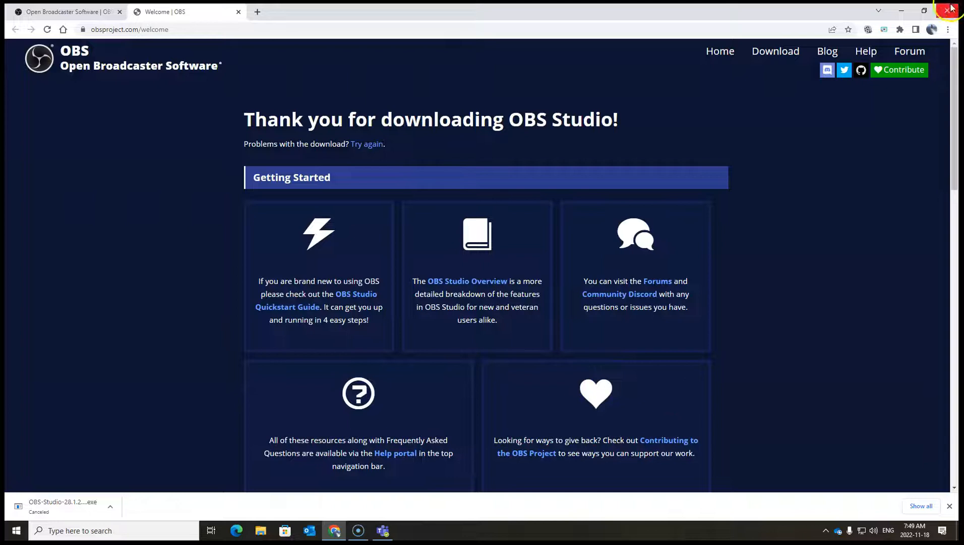
# Minimize the browser and launch OBS Studio from the desktop.
pyautogui.click(901, 9)
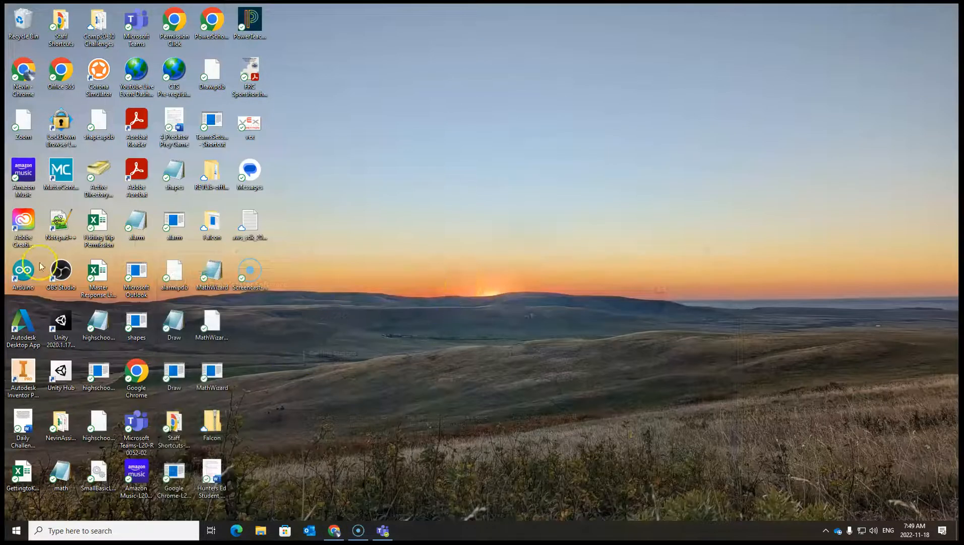
pyautogui.click(61, 275)
pyautogui.doubleClick(61, 275)
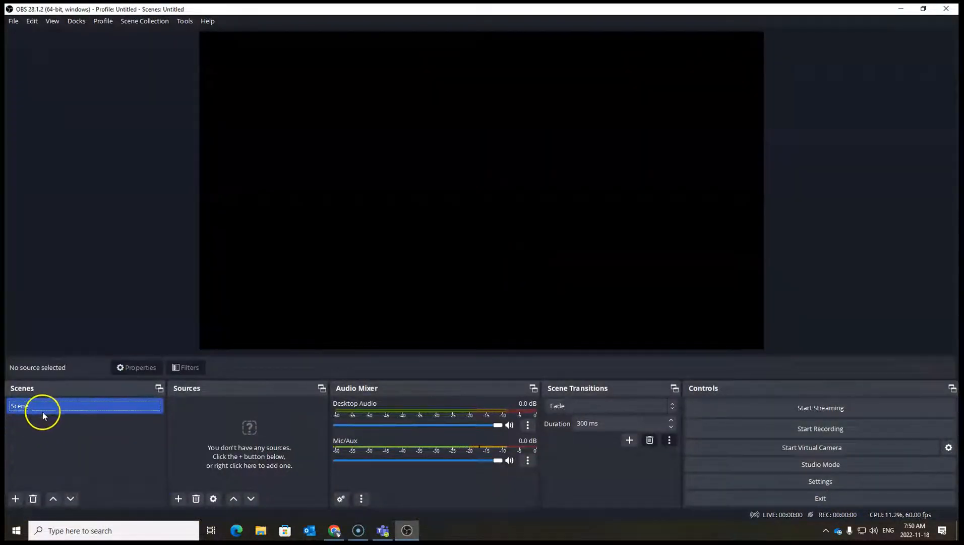
# Add a new scene named Pregame.
pyautogui.click(80, 410)
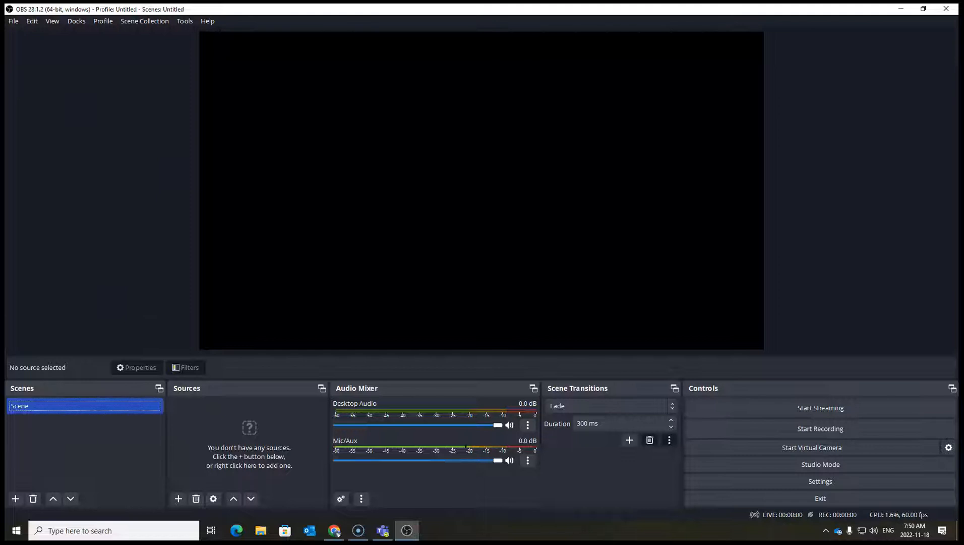
pyautogui.click(14, 499)
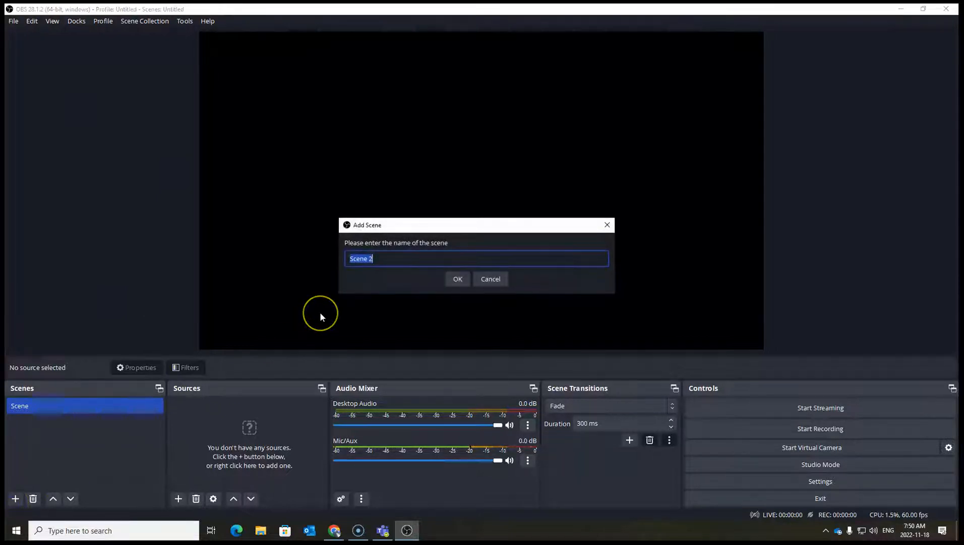
pyautogui.write('Pregame')
pyautogui.click(456, 279)
# Move the Pregame scene above the original scene in the scene list.
pyautogui.click(58, 422)
pyautogui.moveTo(58, 422); pyautogui.dragTo(61, 403)
pyautogui.keyDown('shift'); pyautogui.click(30, 425); pyautogui.keyUp('shift')
pyautogui.click(28, 423)
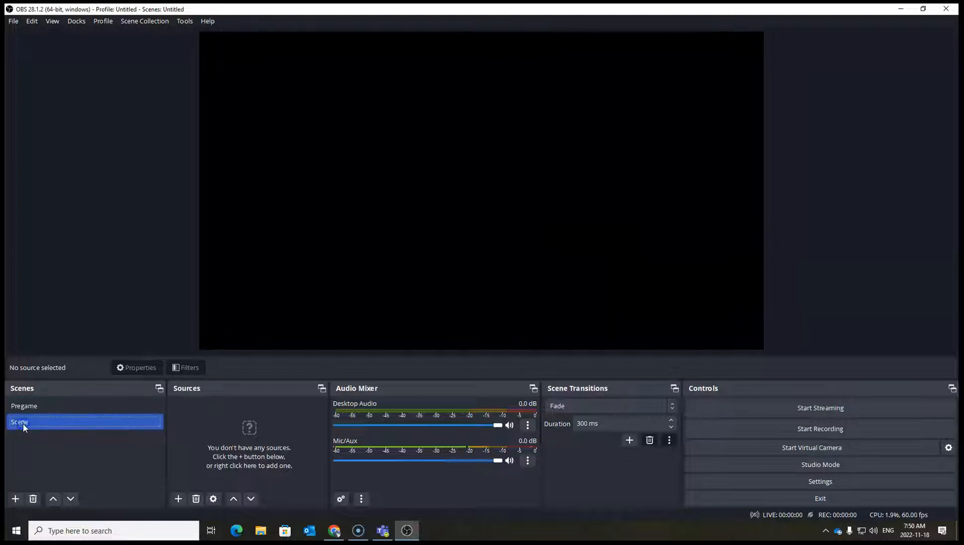
# Rename the original scene to Game.
pyautogui.rightClick(23, 421)
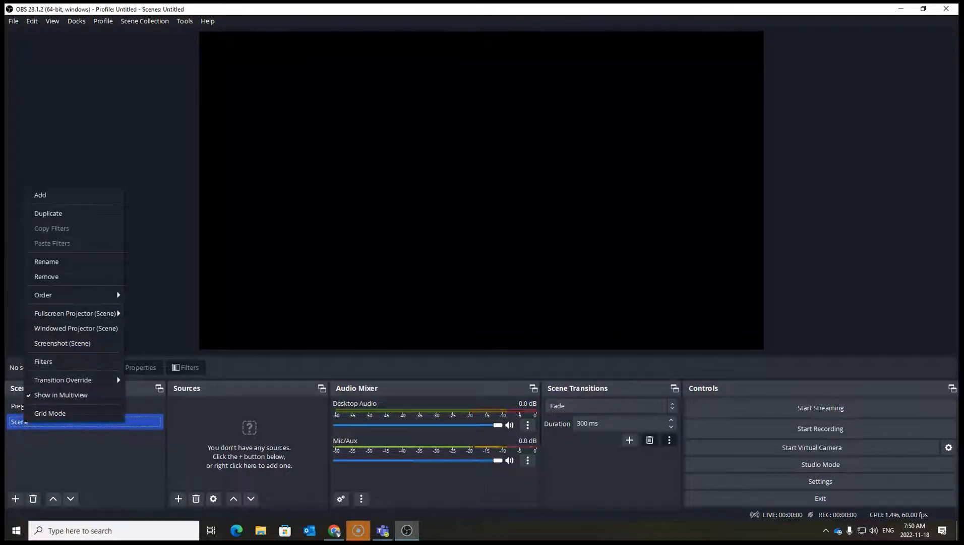
pyautogui.click(65, 264)
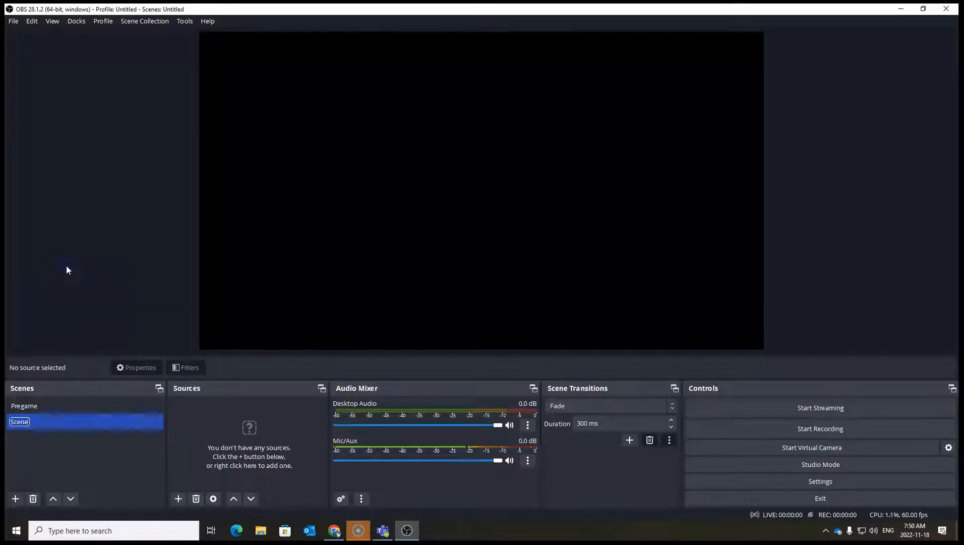
pyautogui.write('Game')
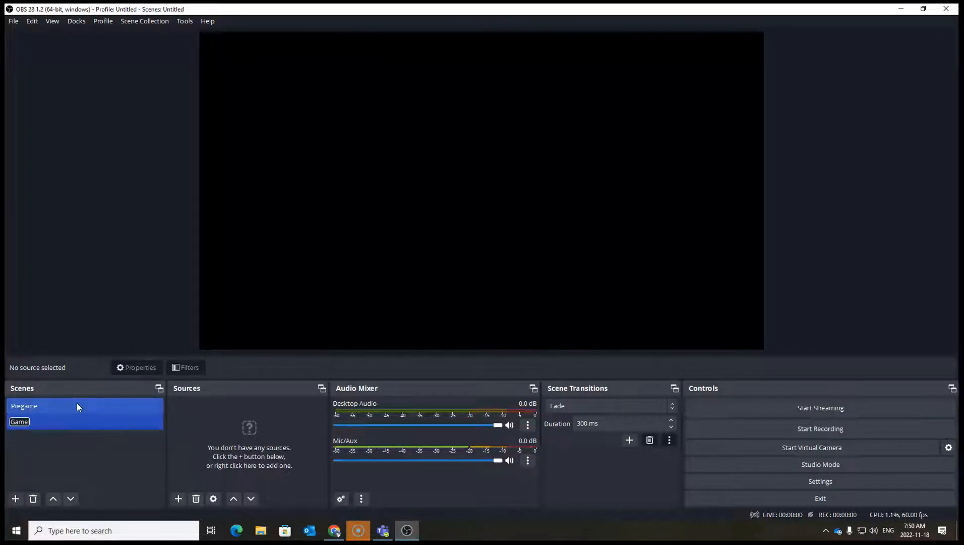
pyautogui.press('Return')
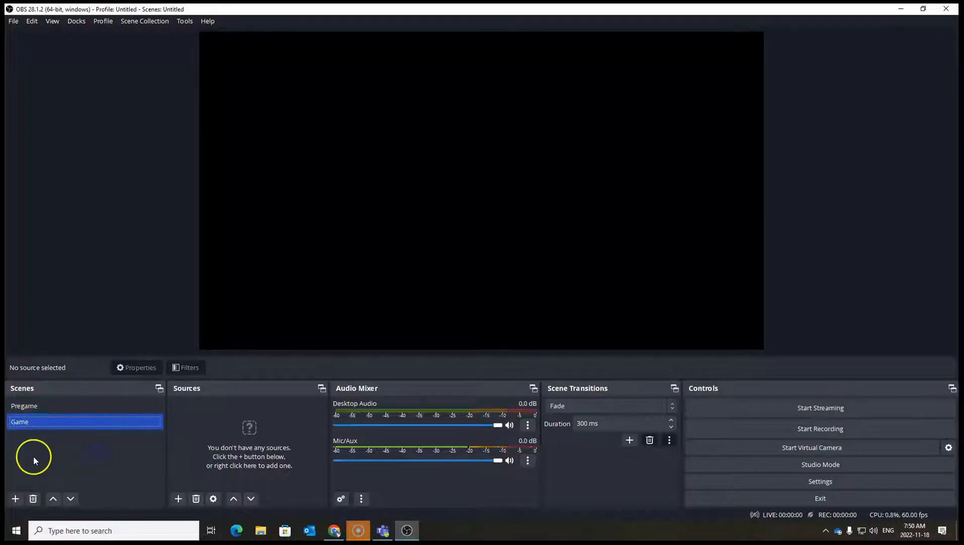
# Add a third scene named PostGame.
pyautogui.click(15, 498)
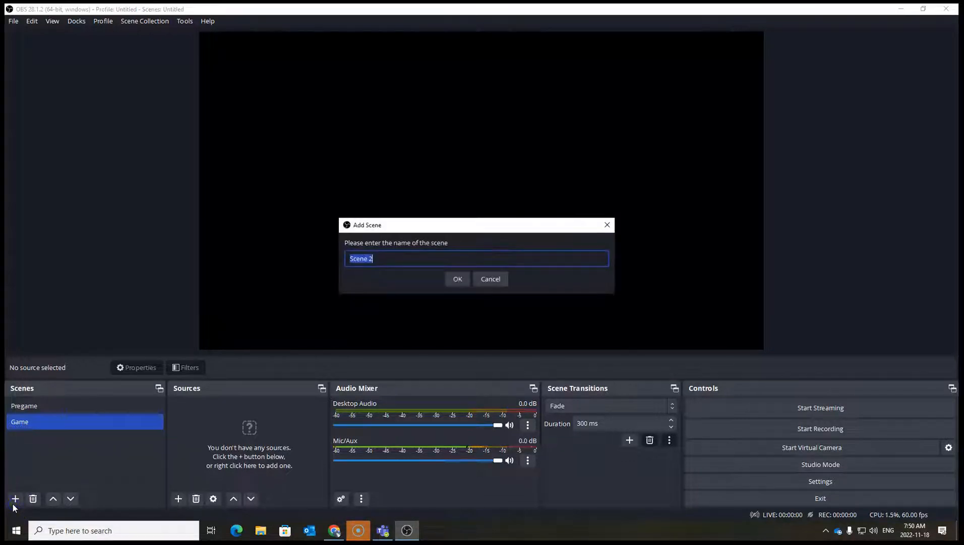
pyautogui.write('PostGame')
pyautogui.click(459, 279)
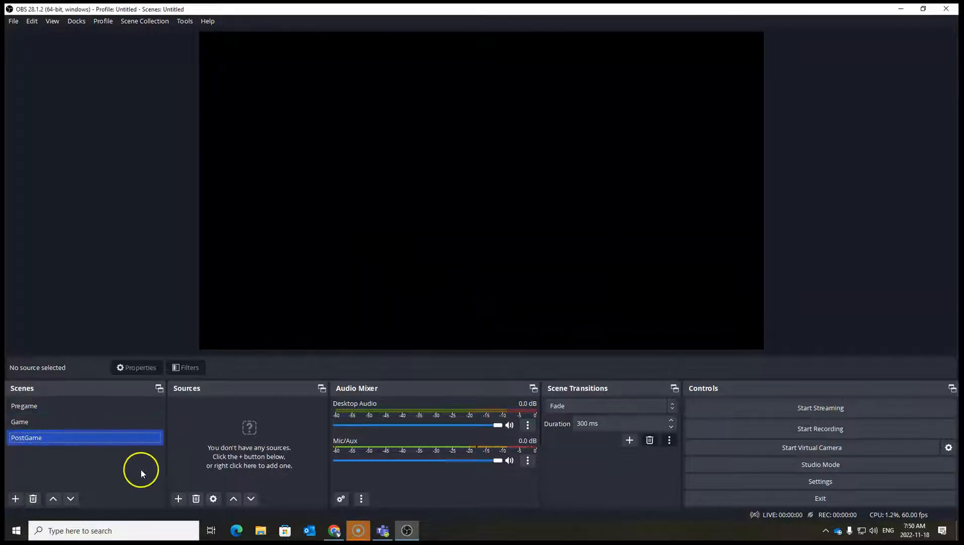
# In the Pregame scene, add a new Image source named Logo.
pyautogui.click(31, 410)
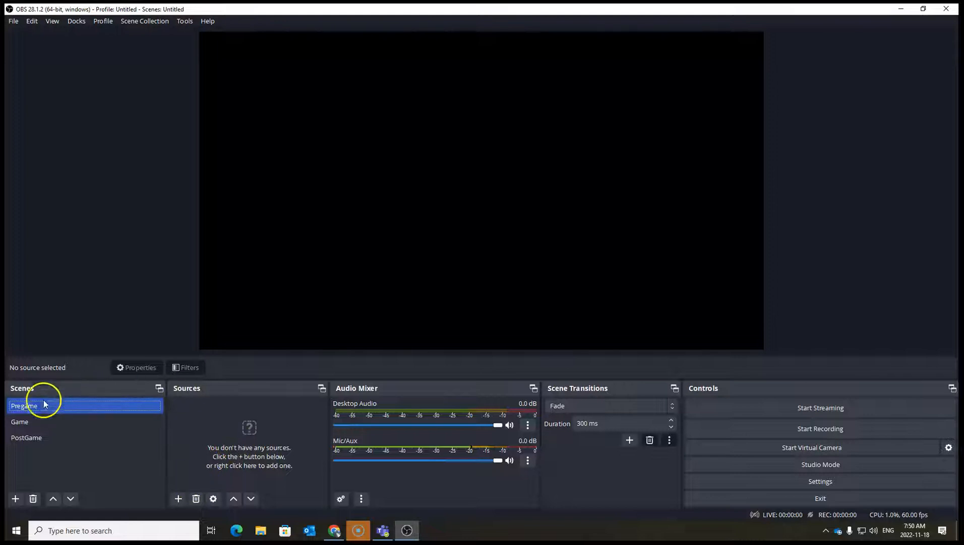
pyautogui.click(179, 498)
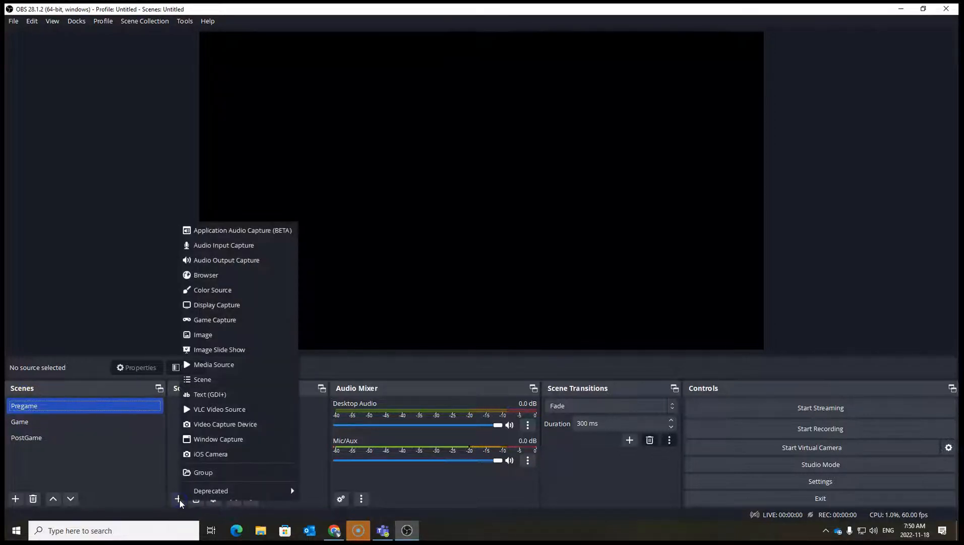
pyautogui.click(226, 336)
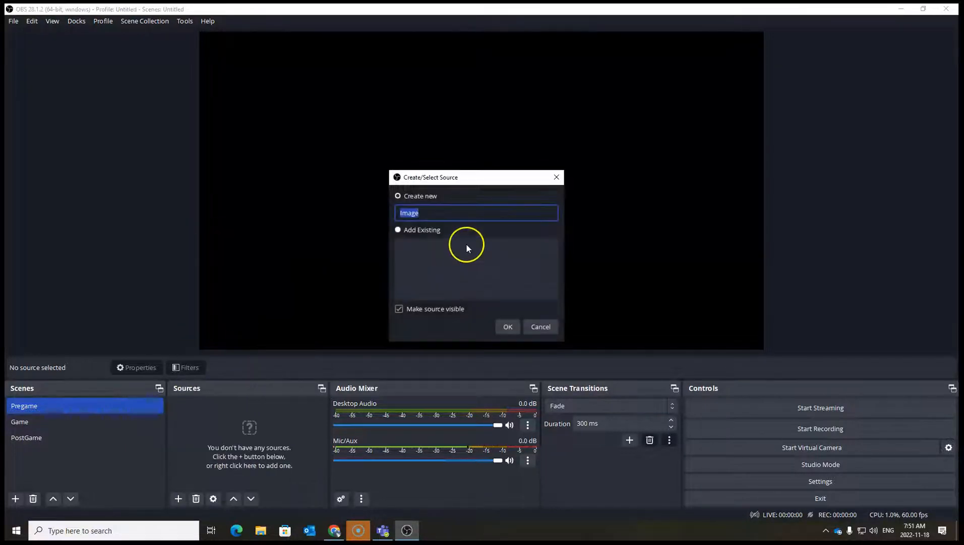
pyautogui.press('BackSpace')
pyautogui.write('Logo')
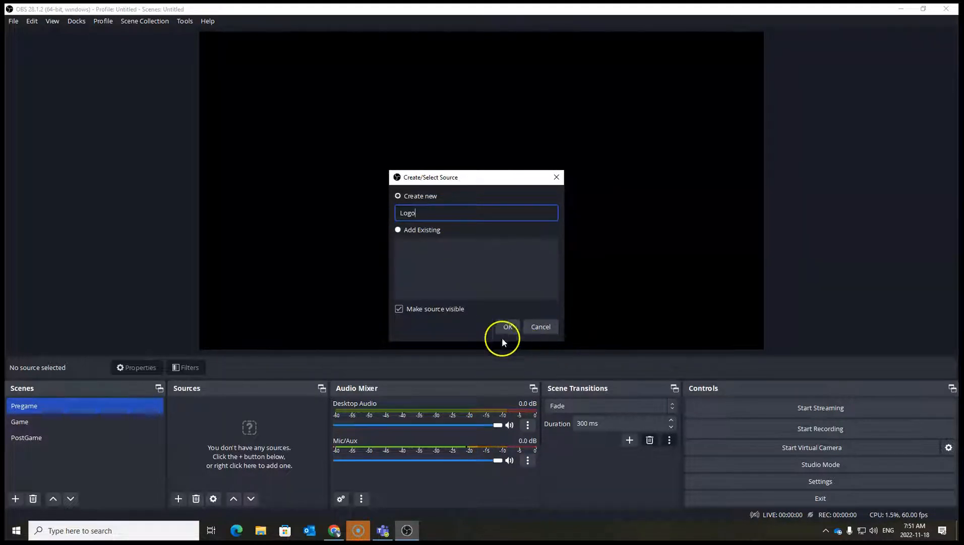
pyautogui.click(506, 328)
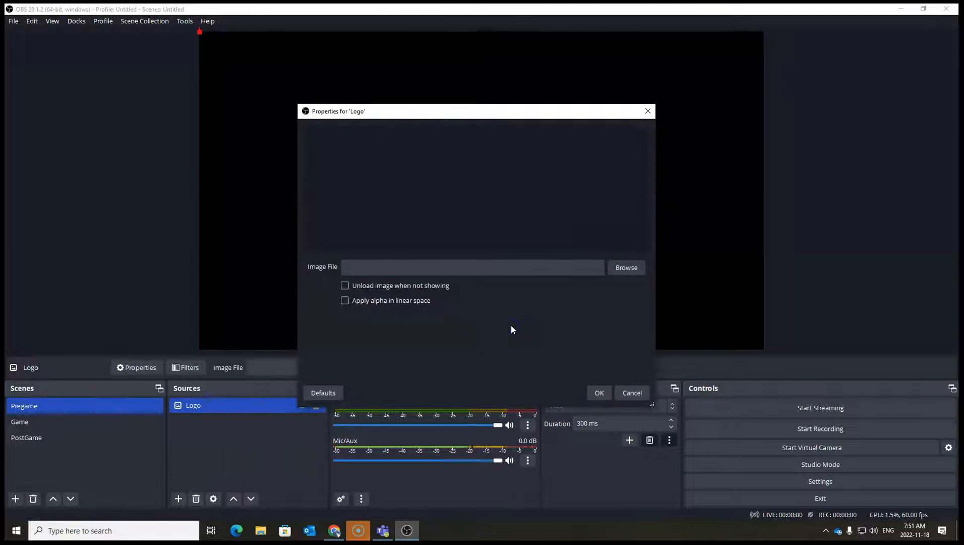
# Set the Logo image file to bulldogs.png from the Pictures folder and confirm the properties.
pyautogui.click(627, 269)
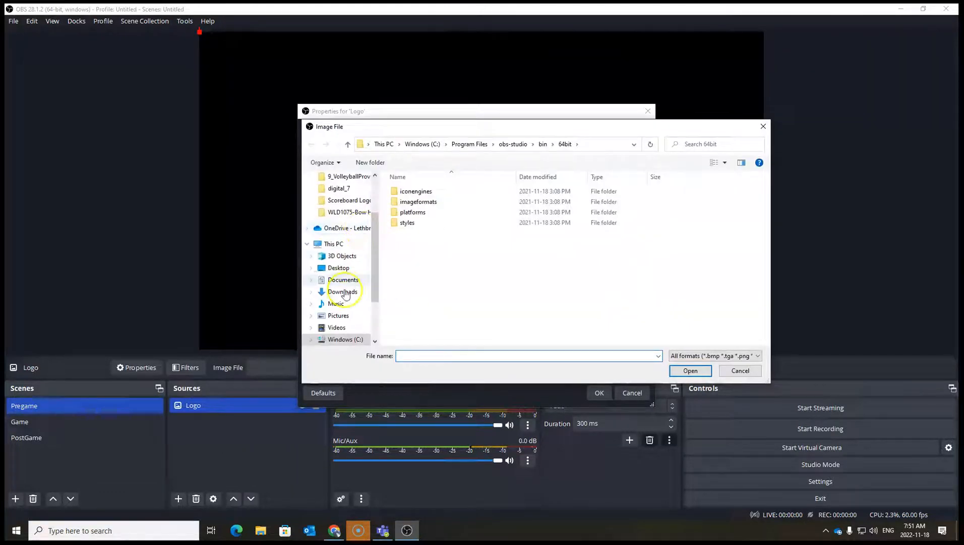
pyautogui.click(347, 316)
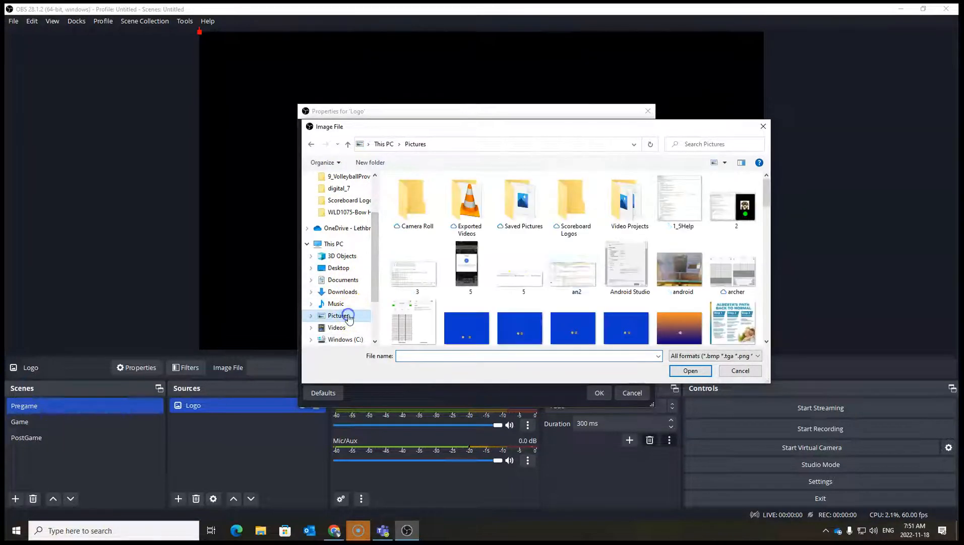
pyautogui.moveTo(767, 200); pyautogui.dragTo(765, 222)
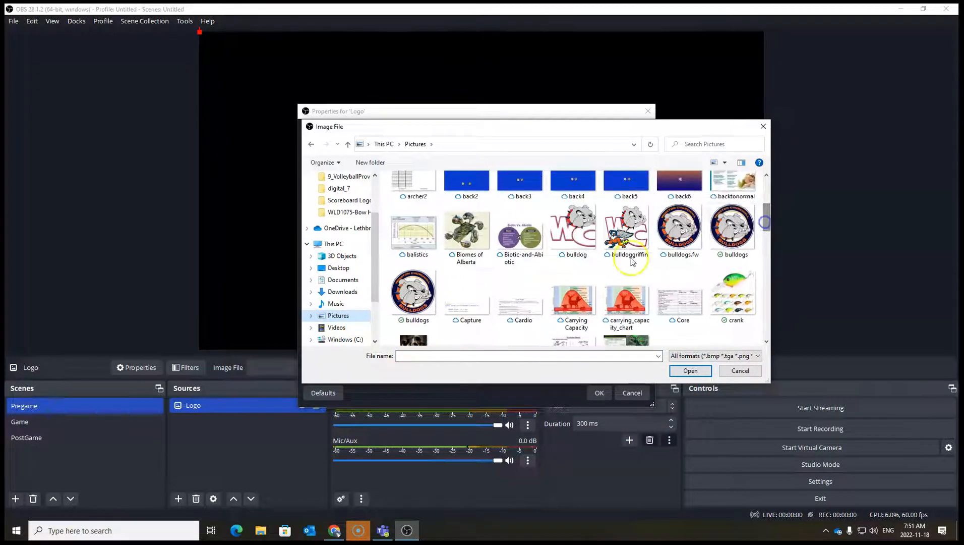
pyautogui.click(413, 295)
pyautogui.click(690, 371)
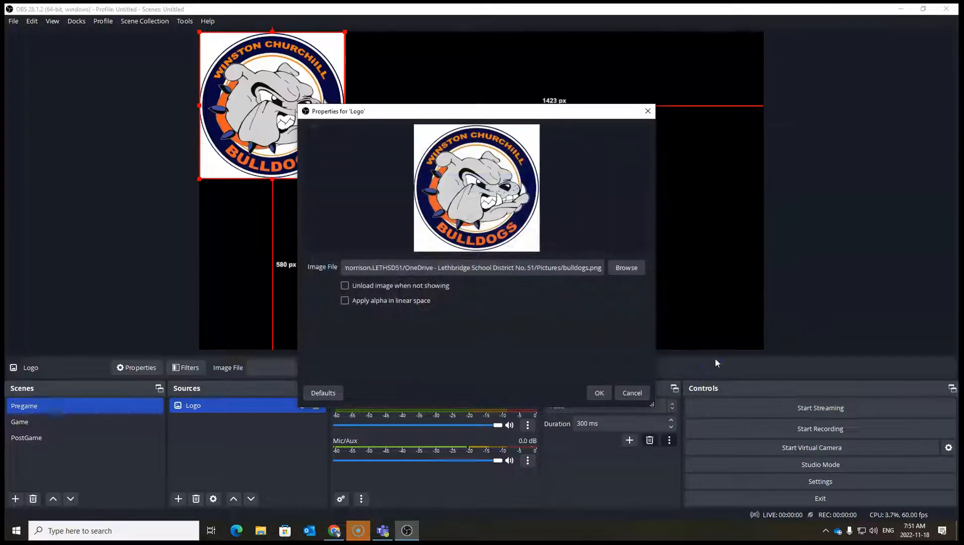
pyautogui.click(600, 391)
# Move the logo image to the centre of the canvas.
pyautogui.moveTo(281, 85); pyautogui.dragTo(488, 203)
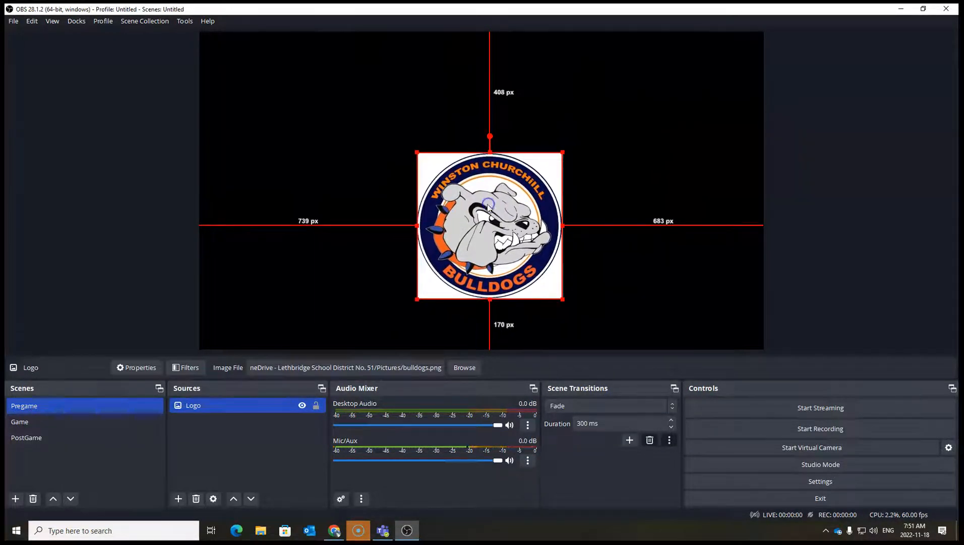
pyautogui.click(649, 267)
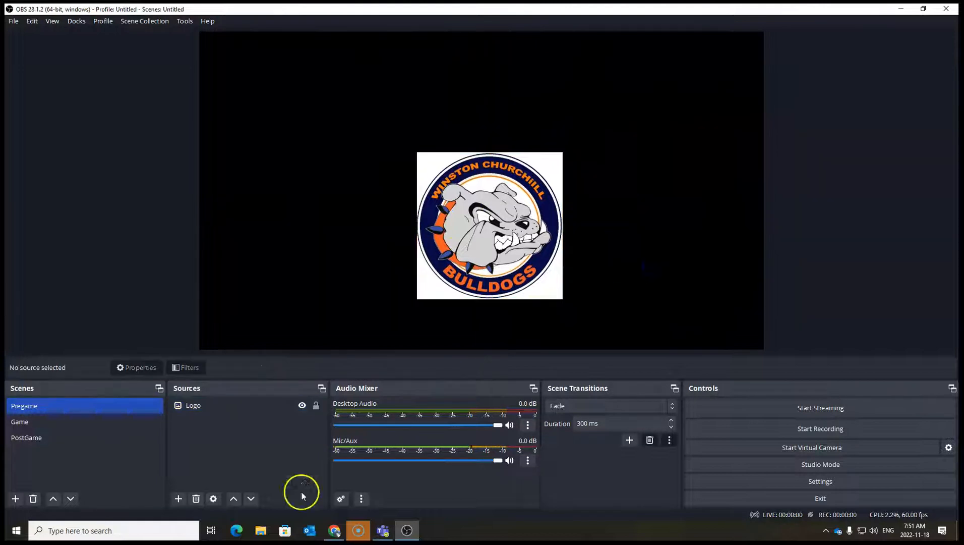
# Add a new Text (GDI+) source named Intro to the Pregame scene.
pyautogui.click(180, 499)
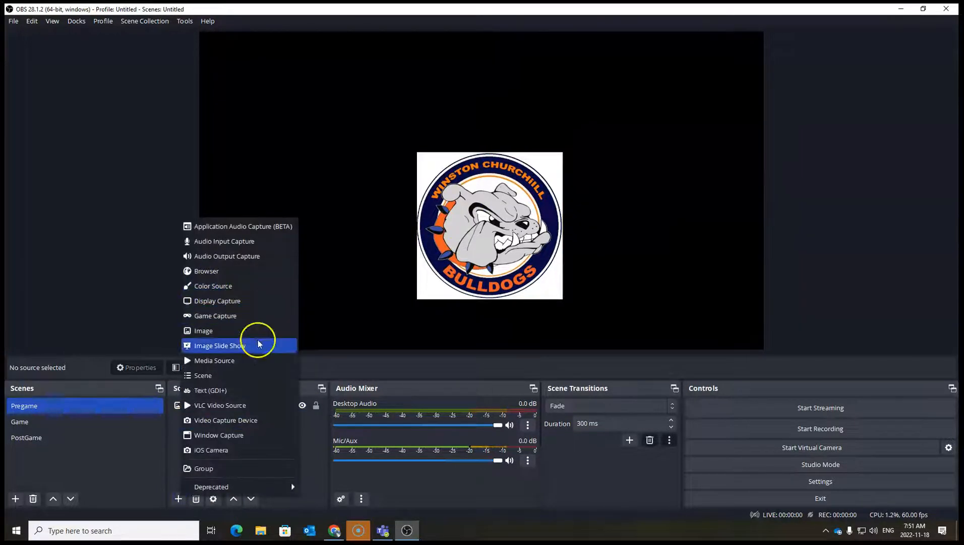
pyautogui.click(220, 398)
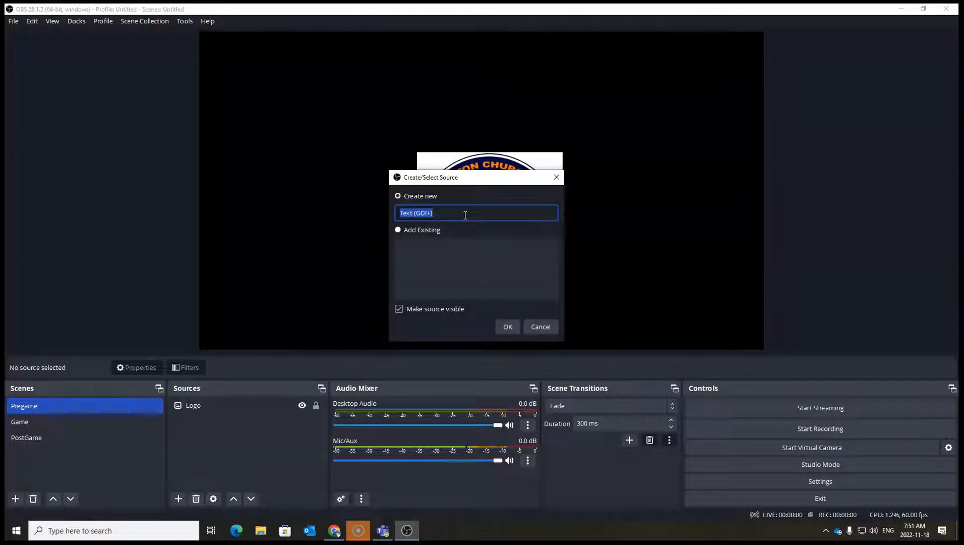
pyautogui.press('BackSpace')
pyautogui.click(508, 326)
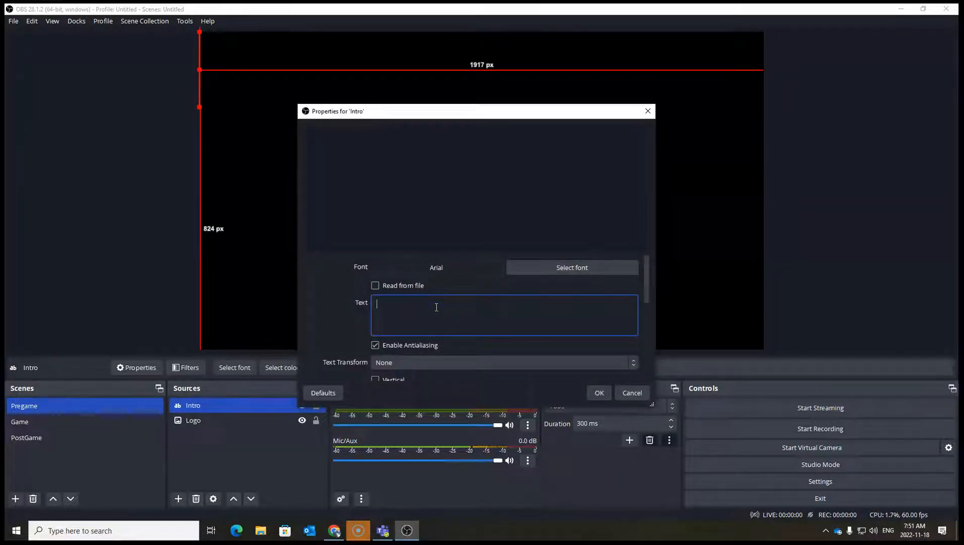
# Enter the Intro text as "The game will begin shortly.".
pyautogui.write('The game t')
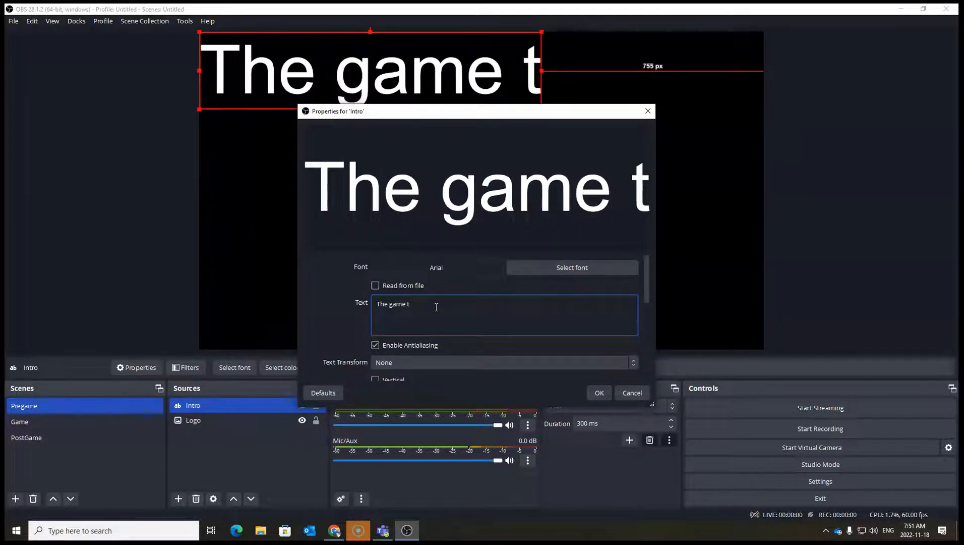
pyautogui.press('BackSpace')
pyautogui.write('will ')
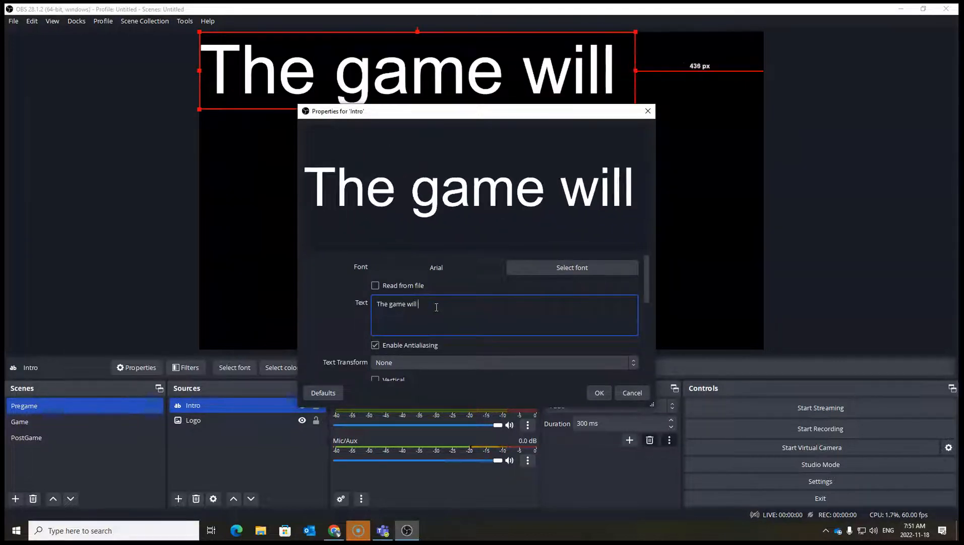
pyautogui.write('begin shortly.')
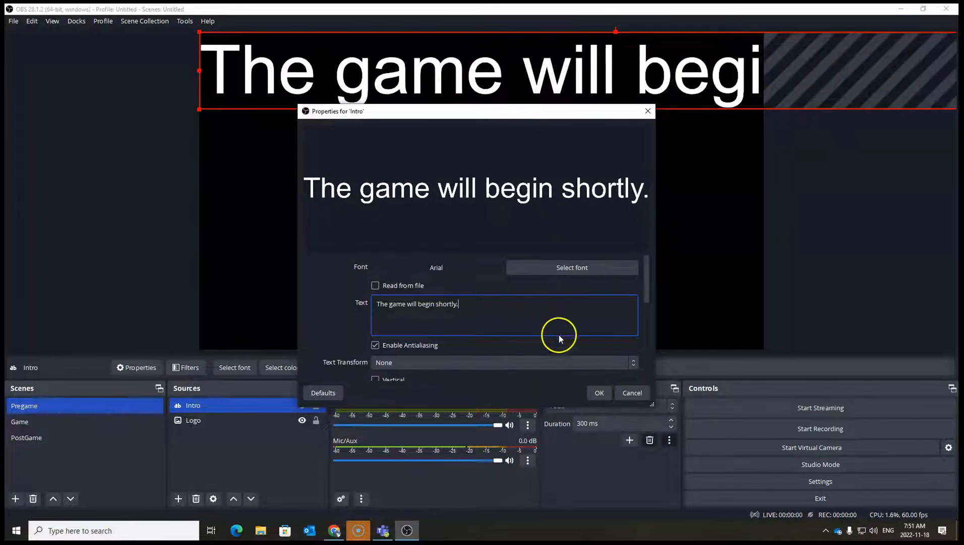
# Set the Intro text's font size to 100, confirm, and position the text centred above the logo.
pyautogui.scroll(-1, 562, 334)
pyautogui.moveTo(643, 303); pyautogui.dragTo(642, 277)
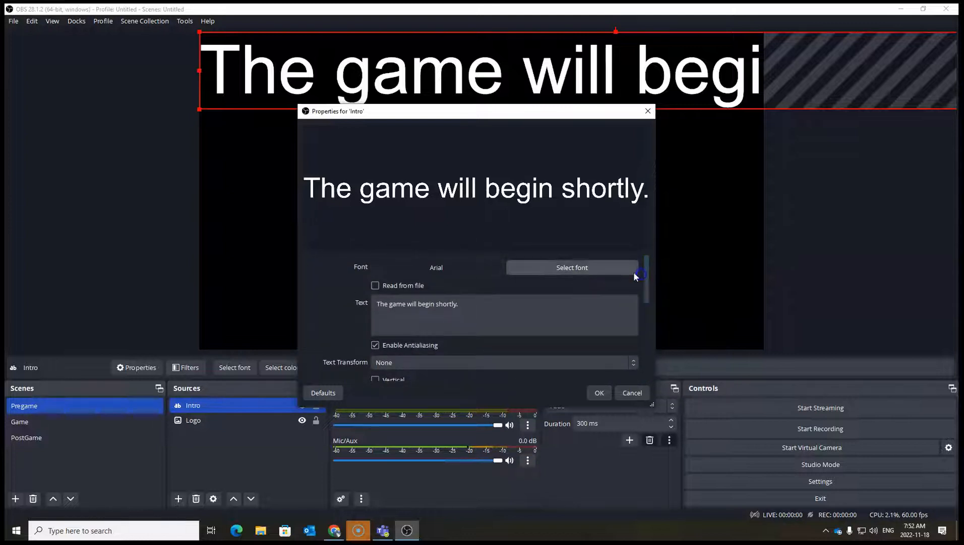
pyautogui.click(572, 268)
pyautogui.click(571, 190)
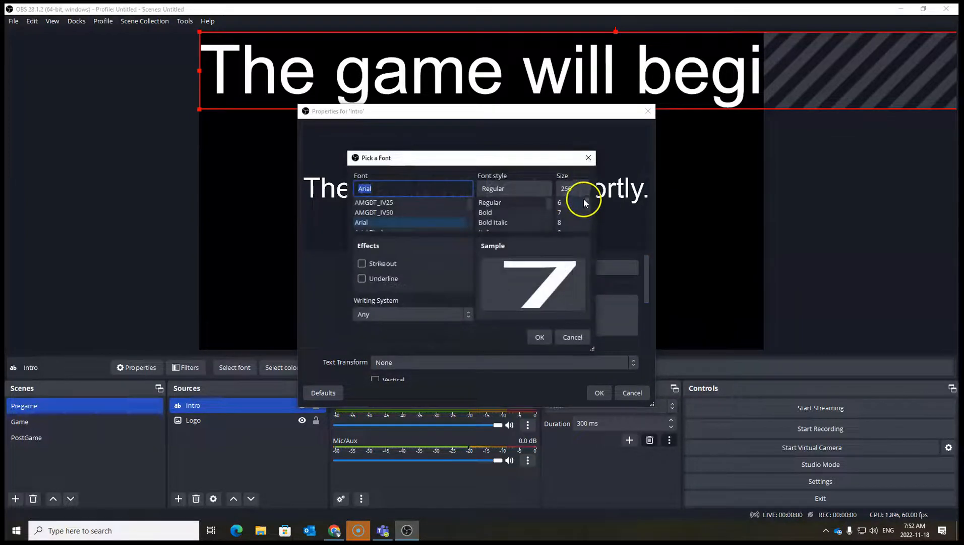
pyautogui.doubleClick(571, 189)
pyautogui.write('100')
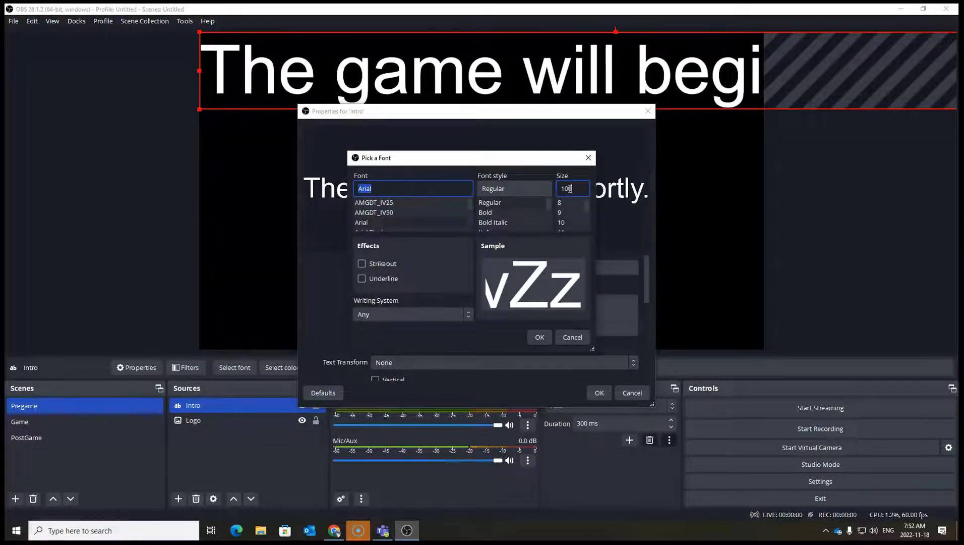
pyautogui.click(537, 337)
pyautogui.moveTo(385, 42); pyautogui.dragTo(545, 86)
pyautogui.click(599, 392)
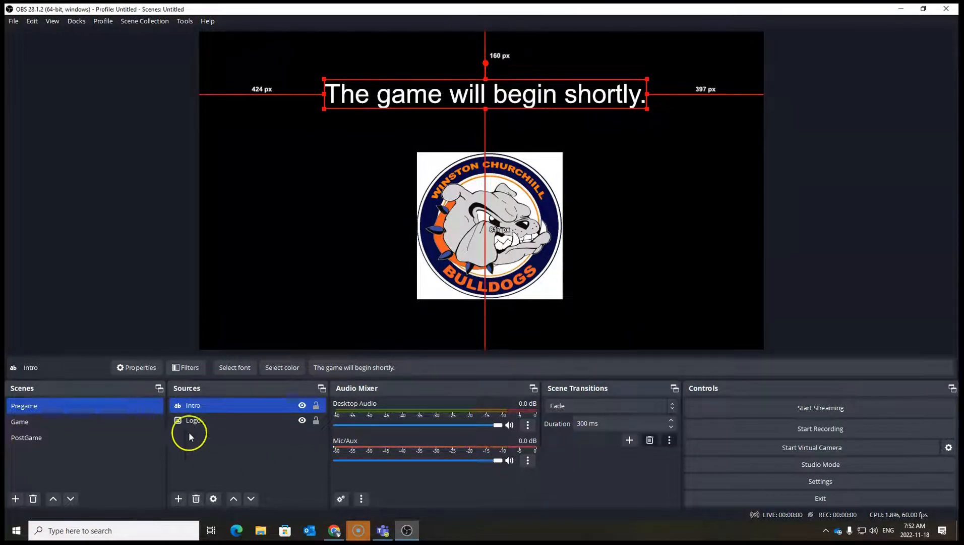
# Switch between the Pregame and Game scenes, ending in Game, and mute the Mic/Aux channel.
pyautogui.click(40, 422)
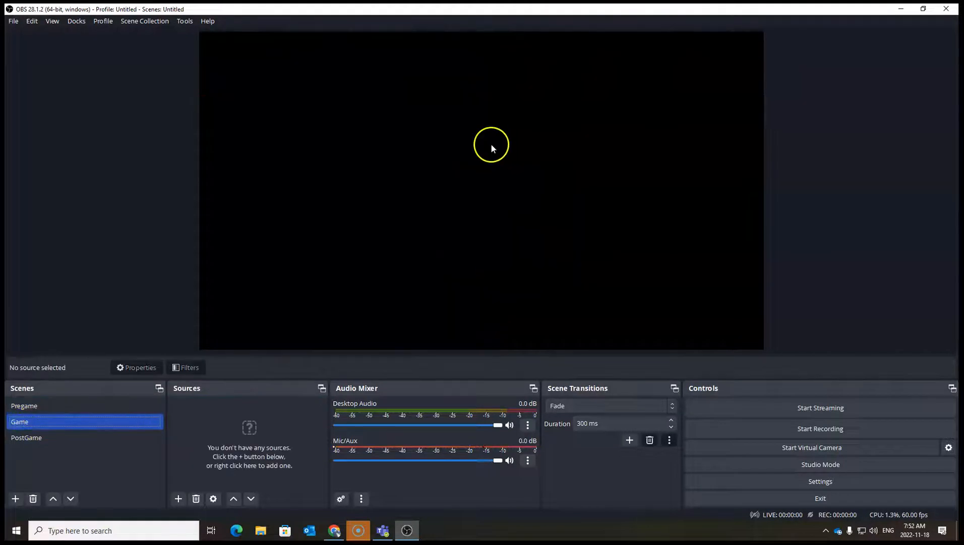
pyautogui.click(28, 409)
pyautogui.click(32, 424)
pyautogui.click(34, 409)
pyautogui.click(35, 423)
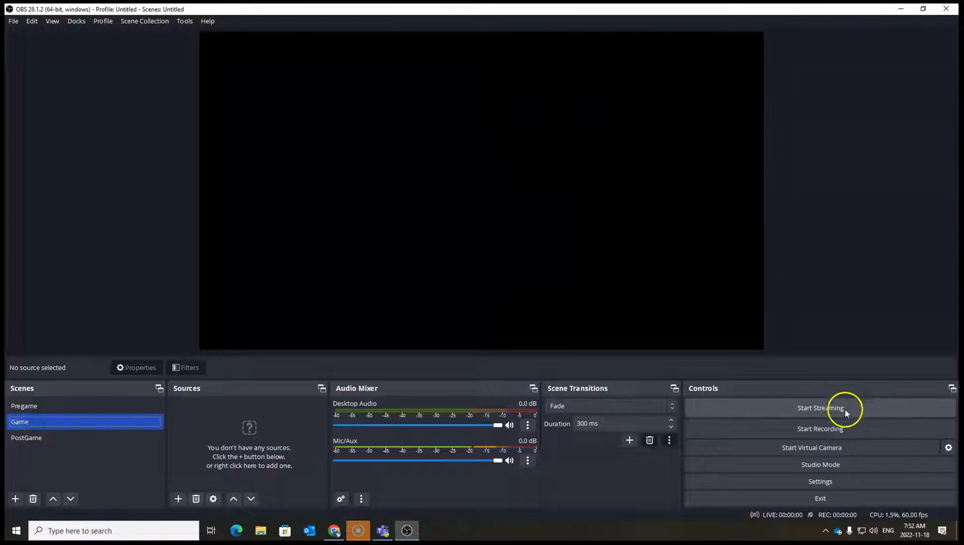
pyautogui.click(30, 406)
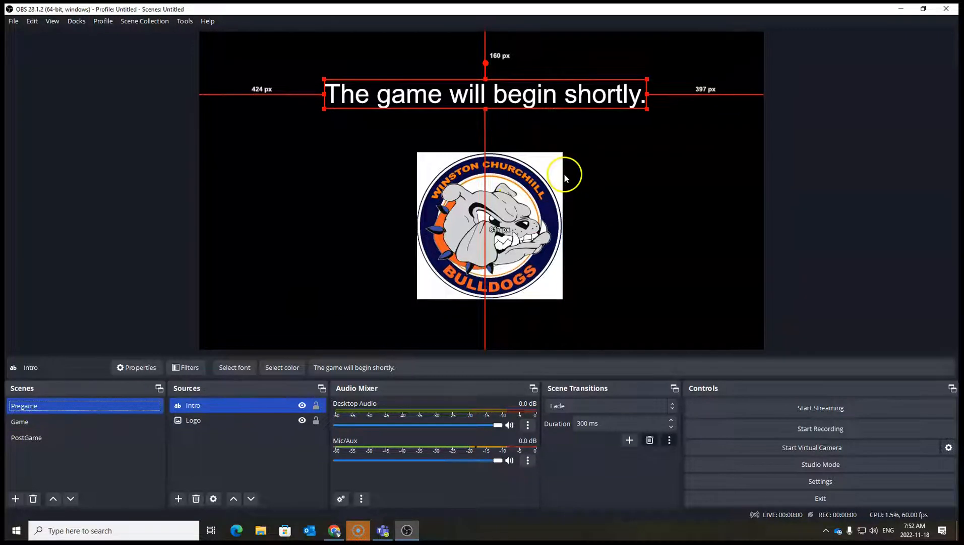
pyautogui.click(51, 424)
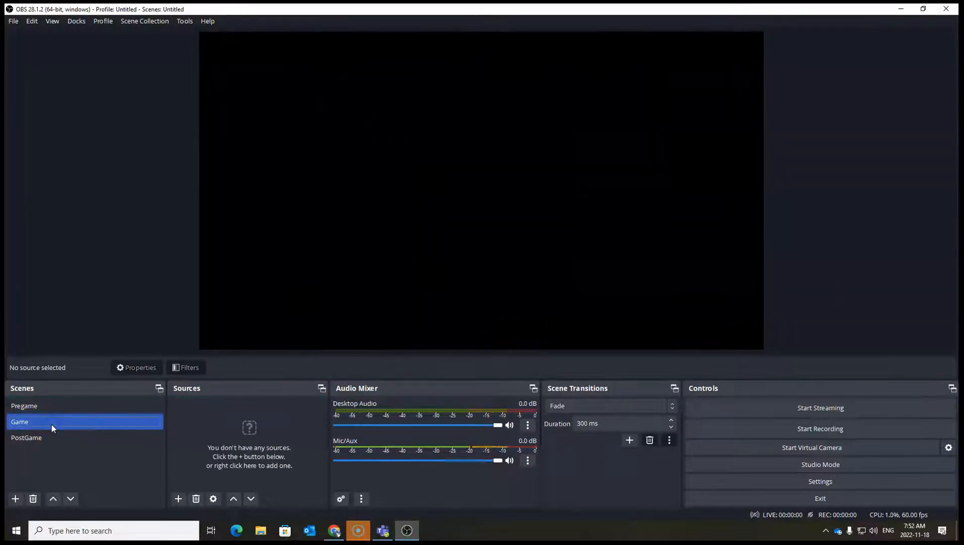
pyautogui.click(509, 460)
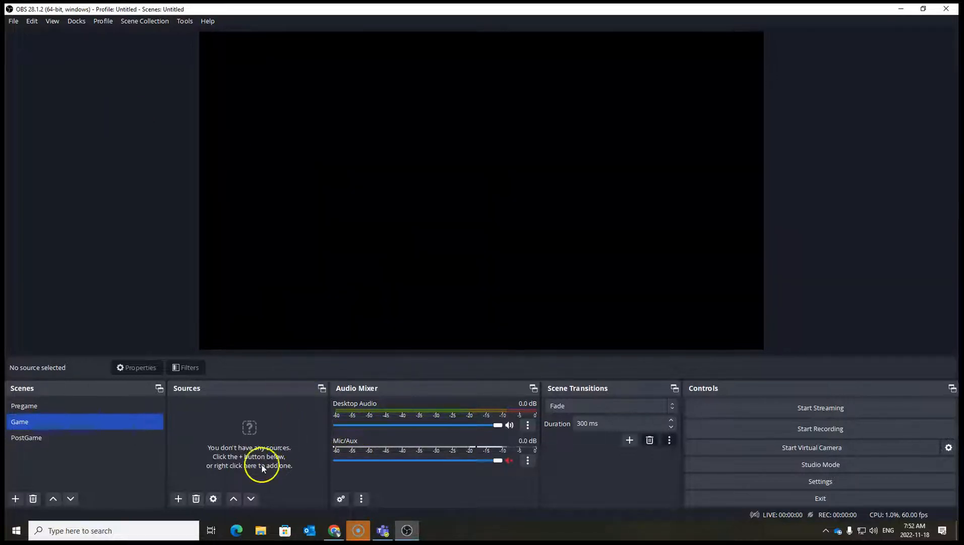
# Add a Video Capture Device source named WebCam to the Game scene.
pyautogui.click(176, 500)
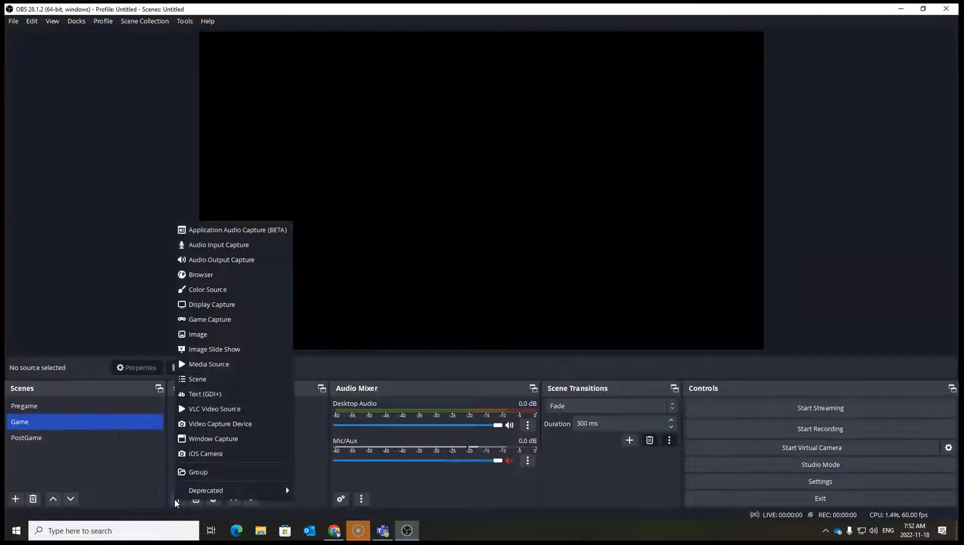
pyautogui.click(245, 422)
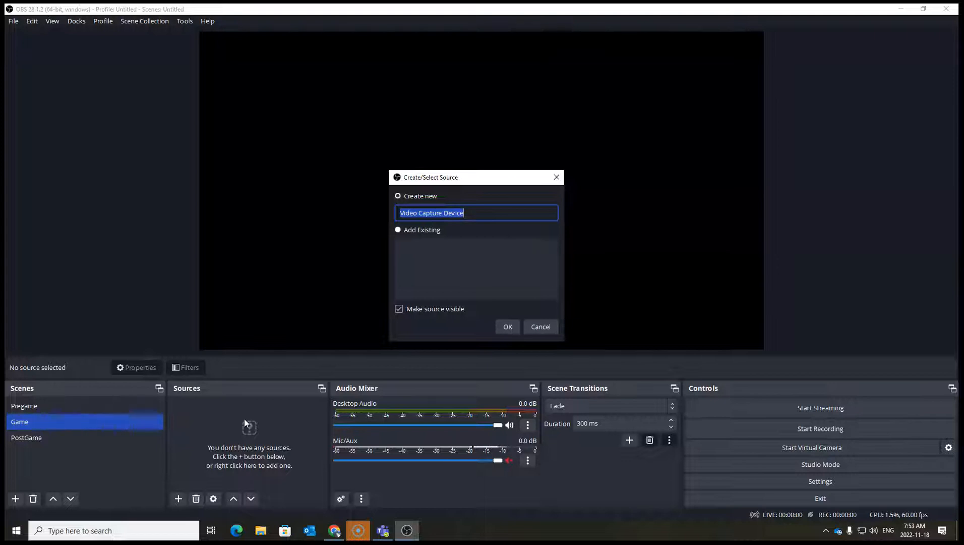
pyautogui.press('BackSpace')
pyautogui.write('WebCam')
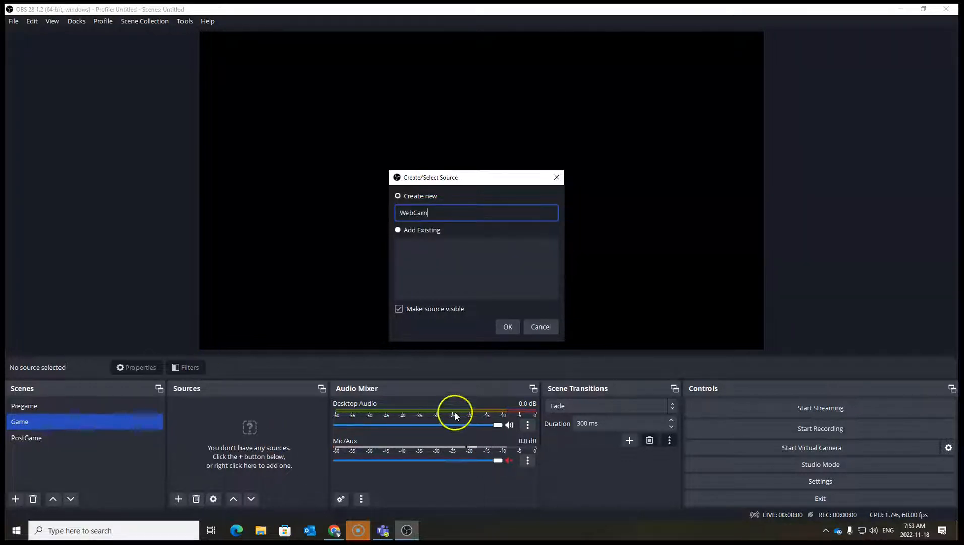
pyautogui.click(506, 327)
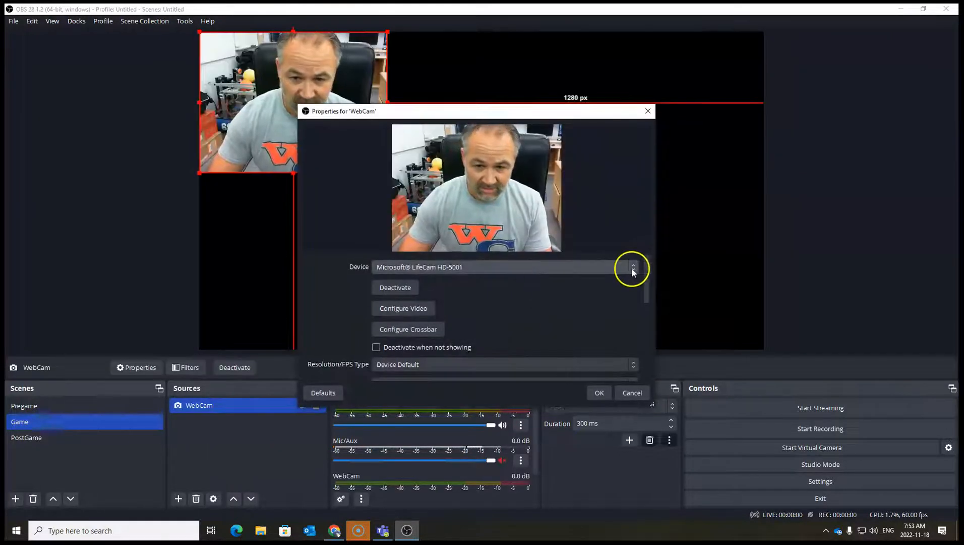
# Select Microsoft® LifeCam HD-5001 as the WebCam device and confirm the properties.
pyautogui.click(632, 267)
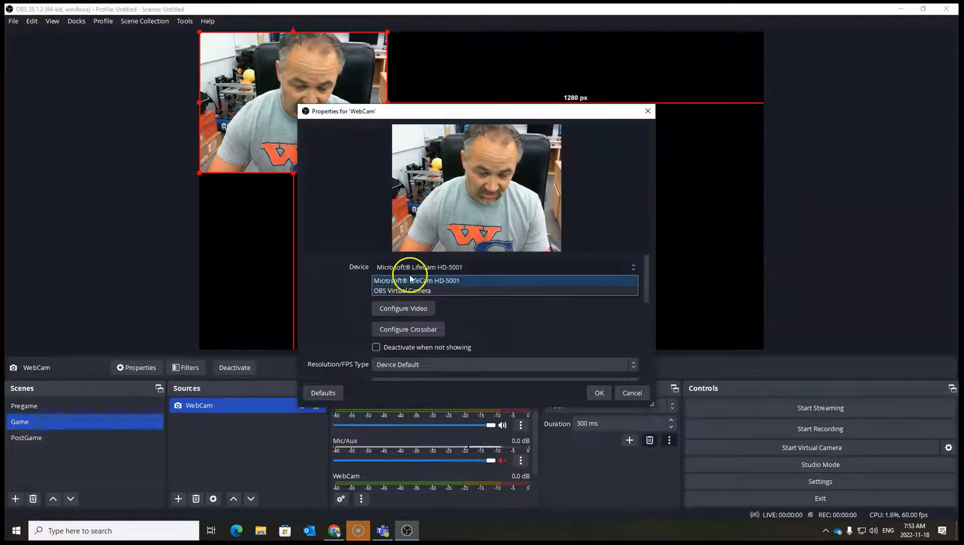
pyautogui.click(438, 280)
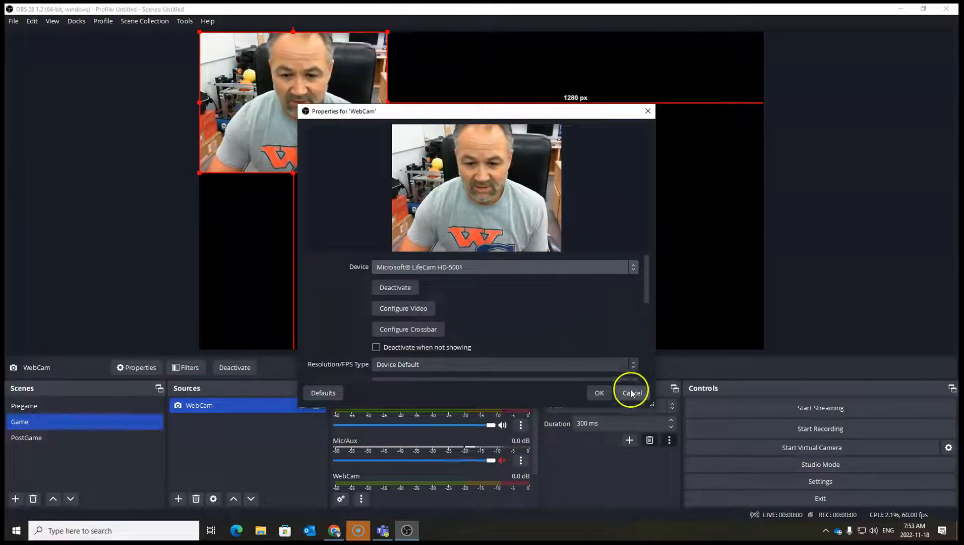
pyautogui.moveTo(648, 292); pyautogui.dragTo(649, 244)
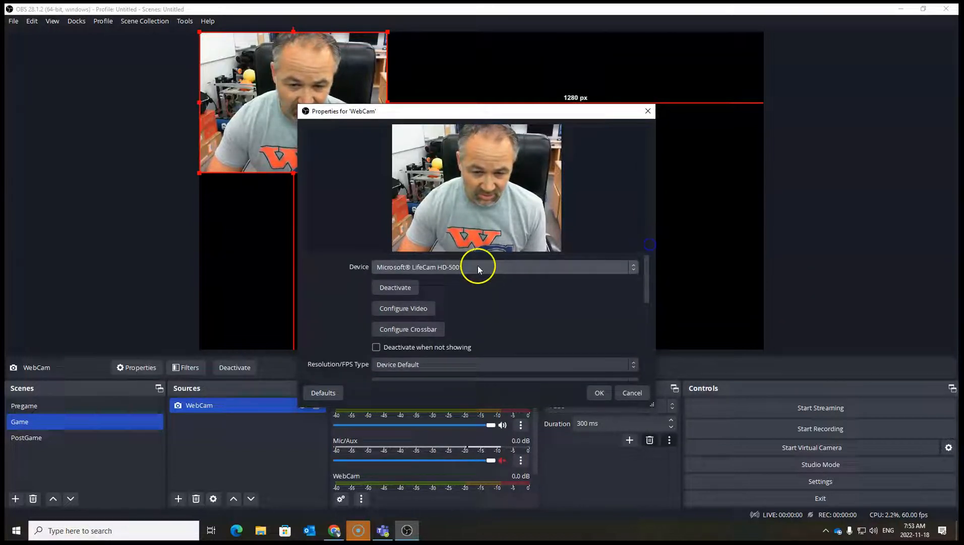
pyautogui.click(599, 393)
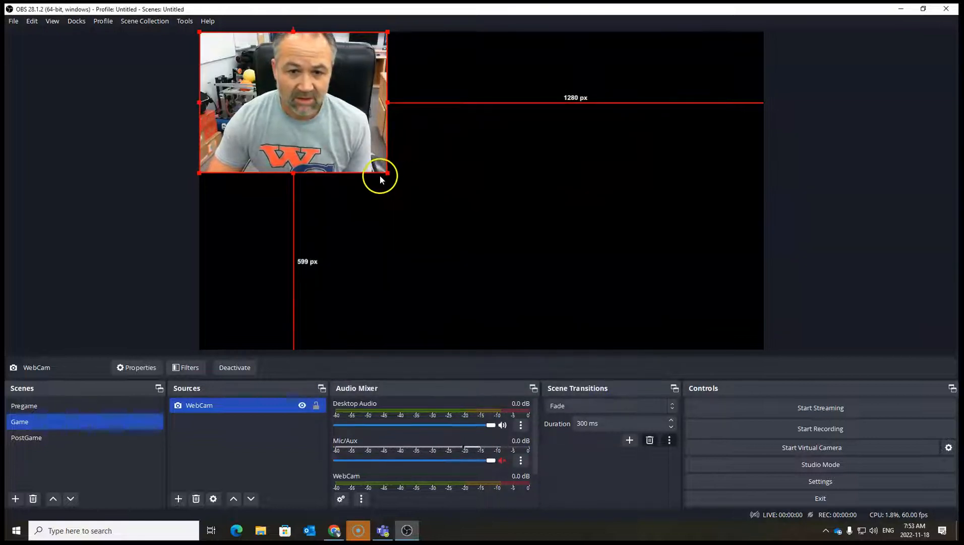
# Resize and reposition the WebCam so it fills the whole canvas.
pyautogui.moveTo(387, 174); pyautogui.dragTo(626, 271)
pyautogui.moveTo(472, 213); pyautogui.dragTo(547, 210)
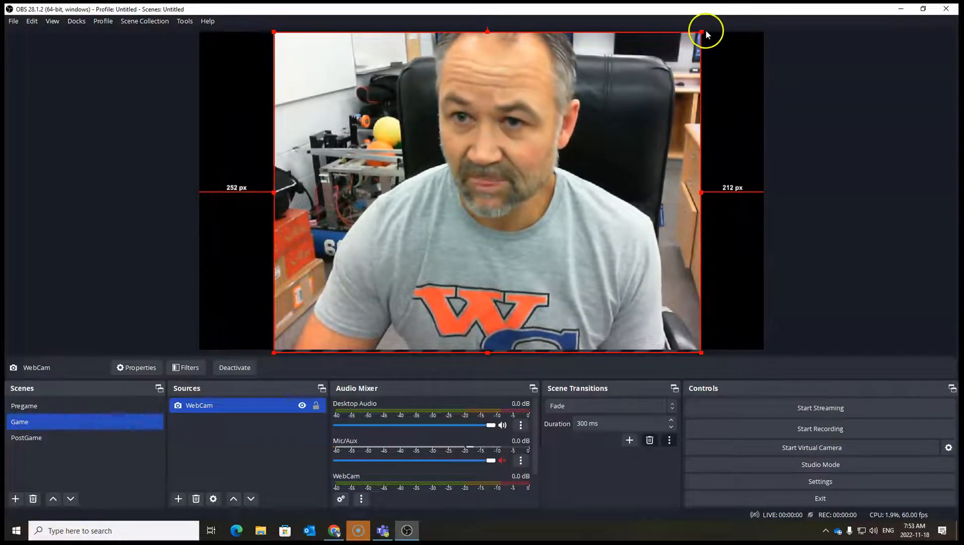
pyautogui.moveTo(701, 30); pyautogui.dragTo(763, 27)
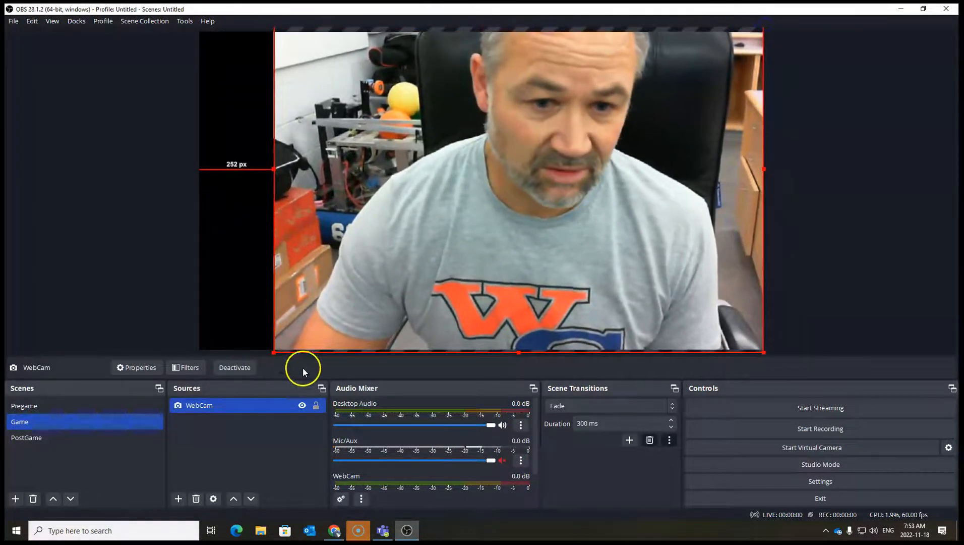
pyautogui.moveTo(272, 351); pyautogui.dragTo(198, 367)
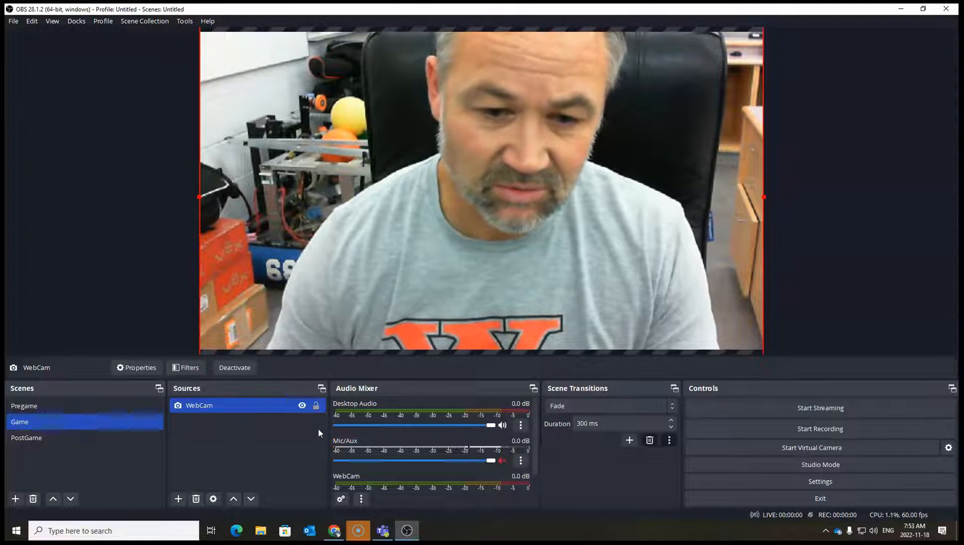
pyautogui.click(178, 498)
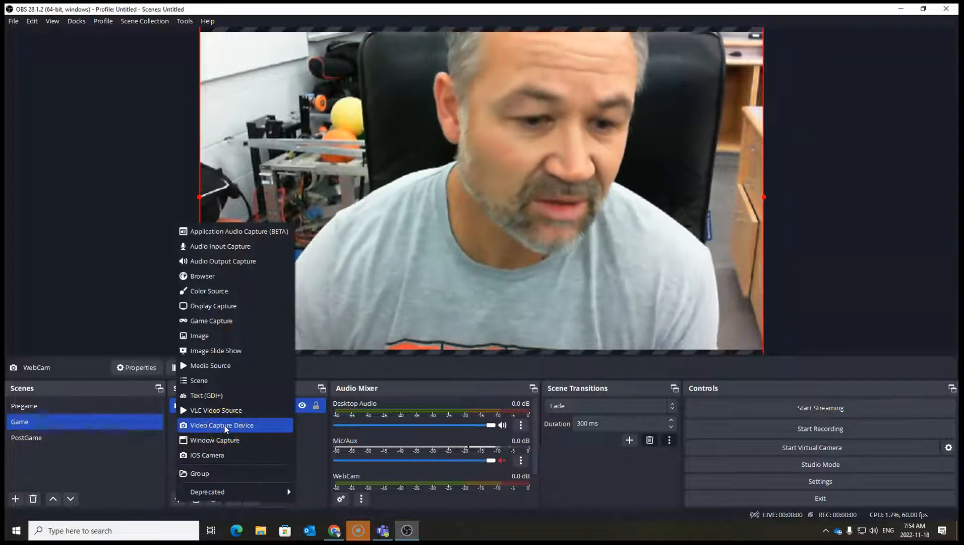
pyautogui.click(225, 455)
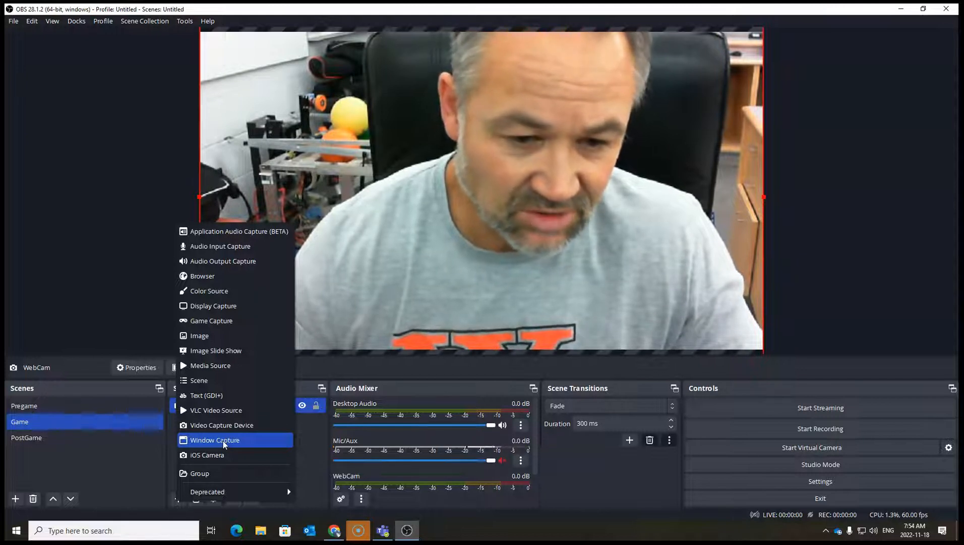
# Browse File Explorer to the ScoreBar folder under Students Shared (J:) > CTS Computers.
pyautogui.click(260, 529)
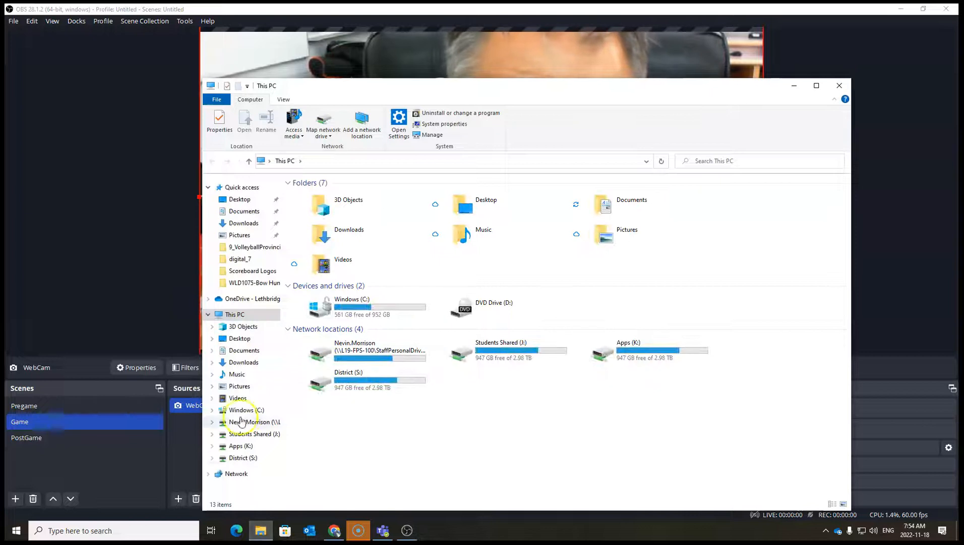
pyautogui.click(262, 434)
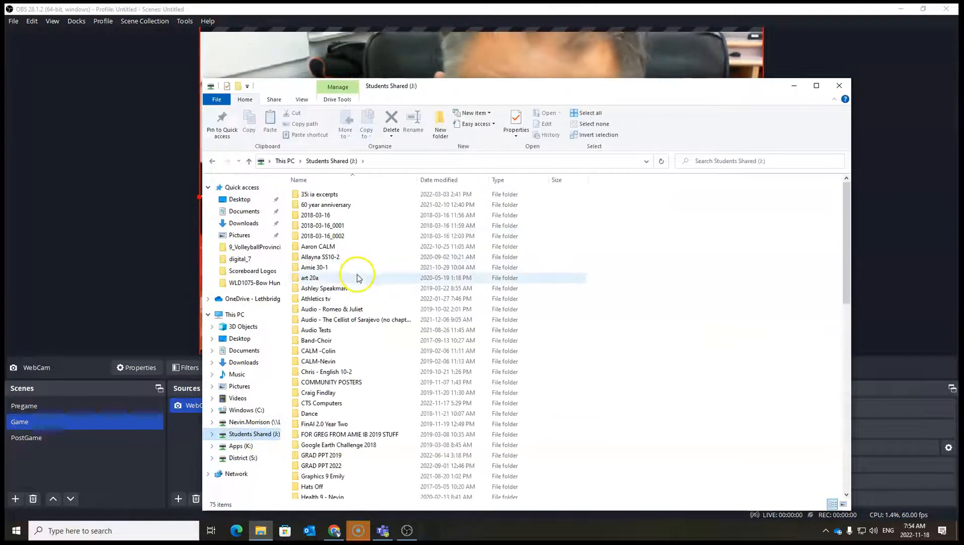
pyautogui.doubleClick(329, 404)
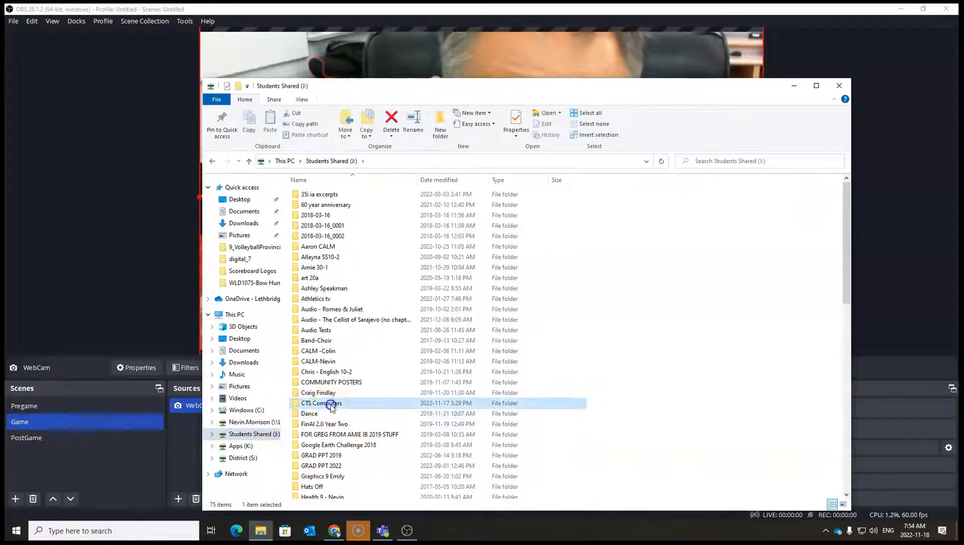
pyautogui.doubleClick(315, 351)
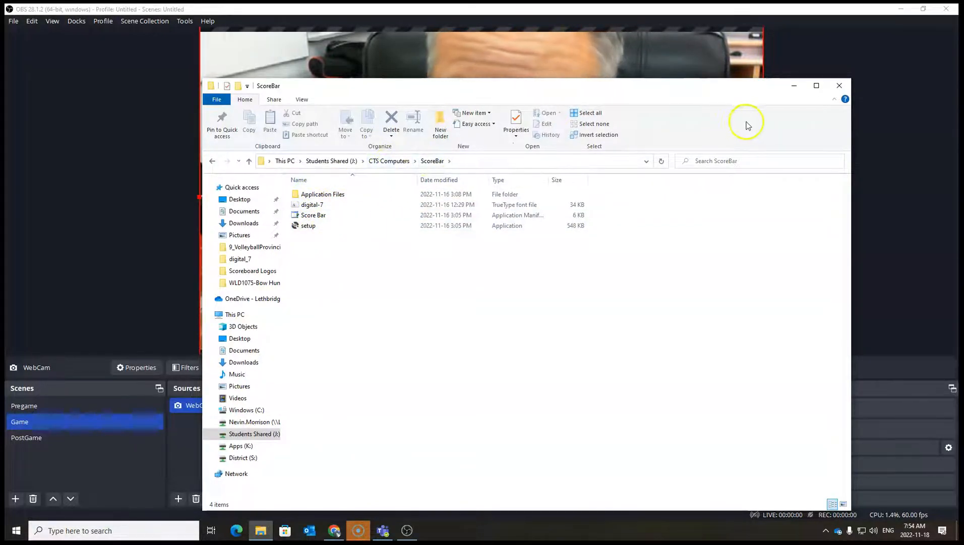
pyautogui.click(792, 87)
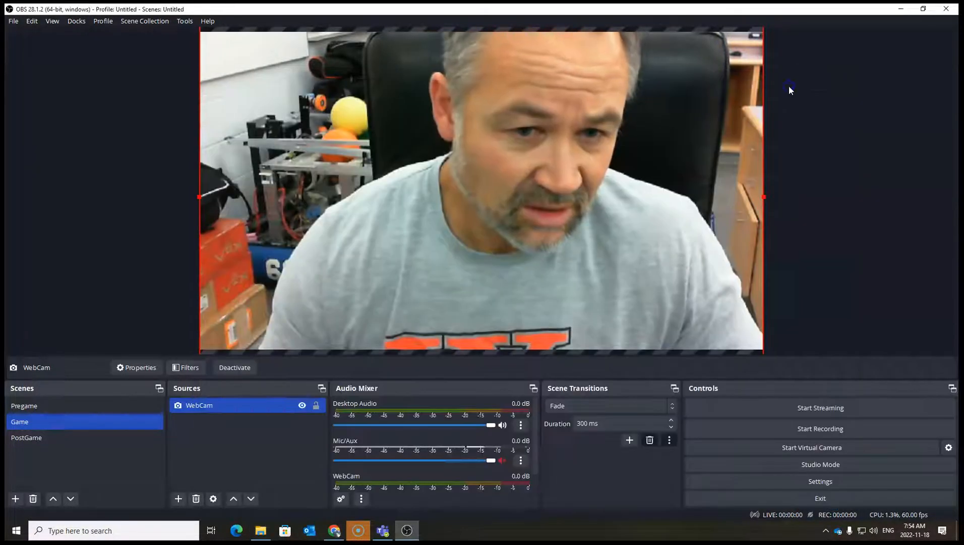
# Search the Microsoft Store for score clock.
pyautogui.click(288, 530)
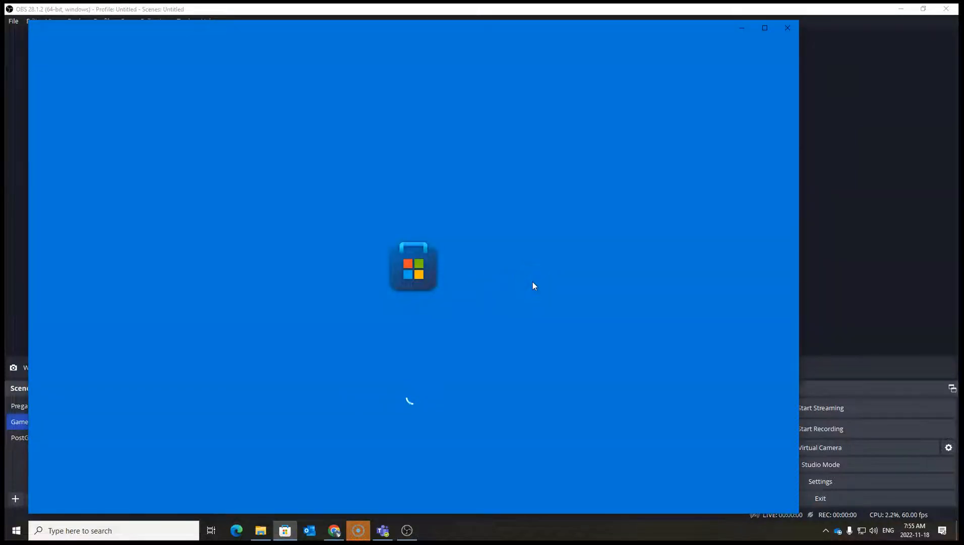
pyautogui.click(554, 282)
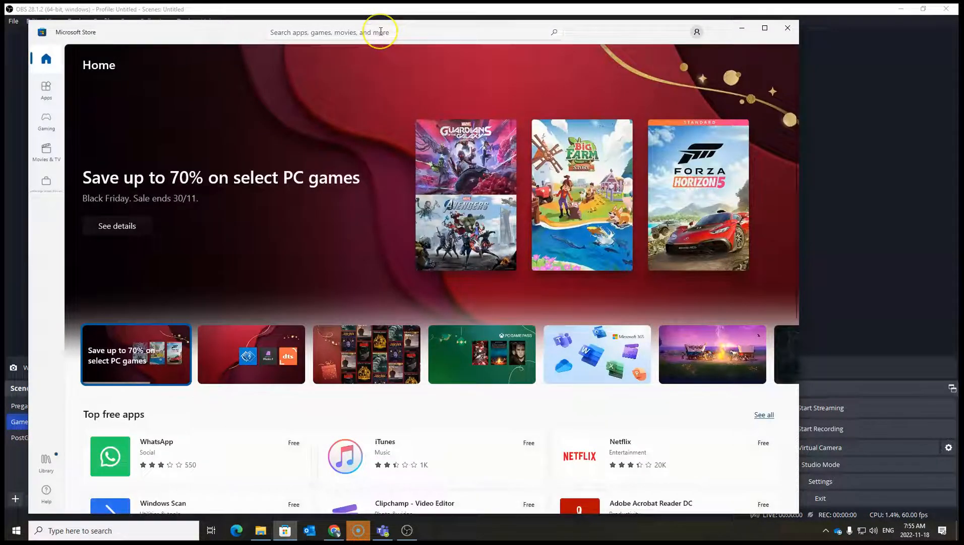
pyautogui.click(381, 32)
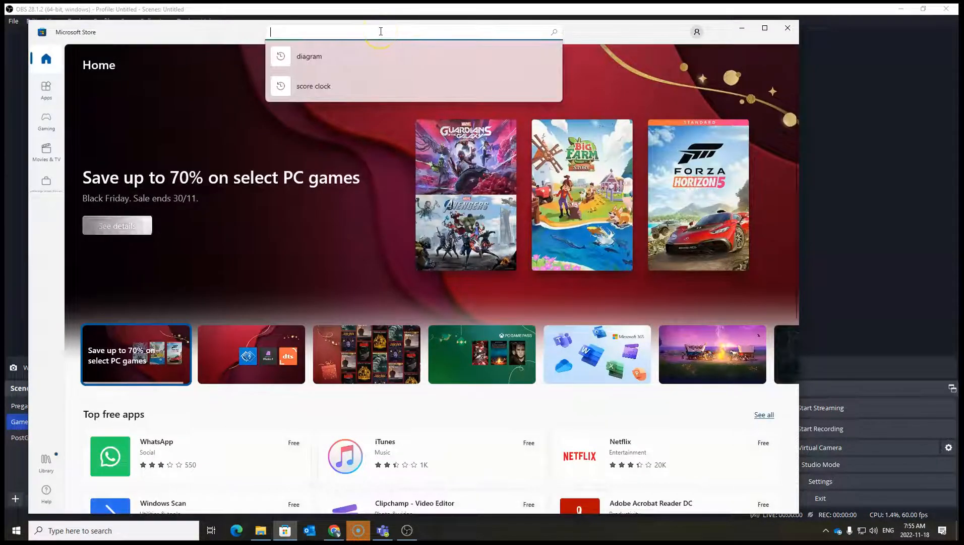
pyautogui.click(328, 86)
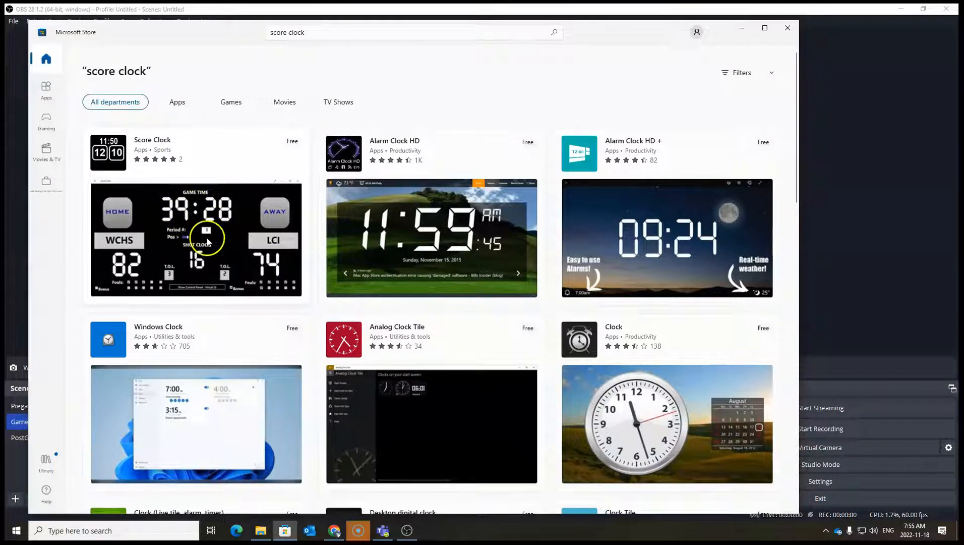
pyautogui.click(745, 32)
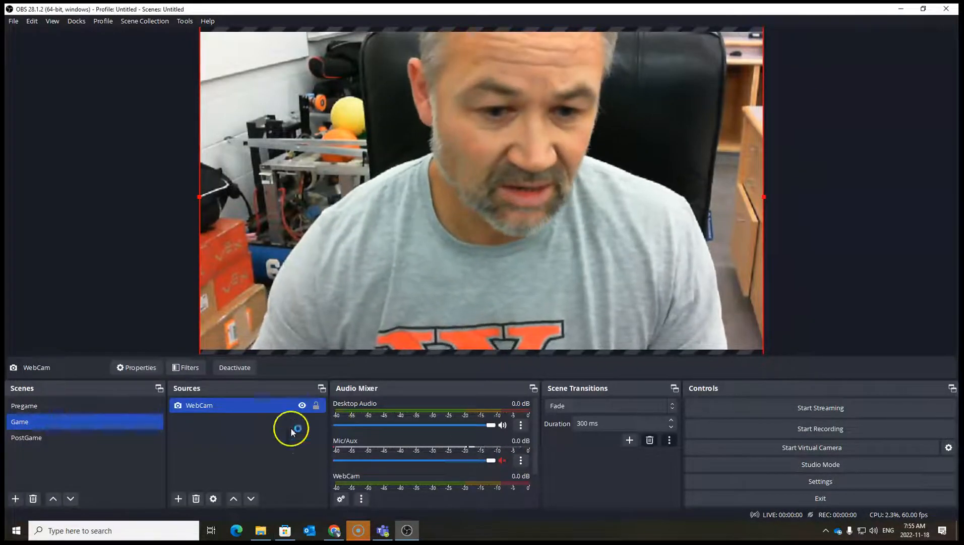
# Launch the Score Bar app and move its window over the canvas.
pyautogui.click(60, 537)
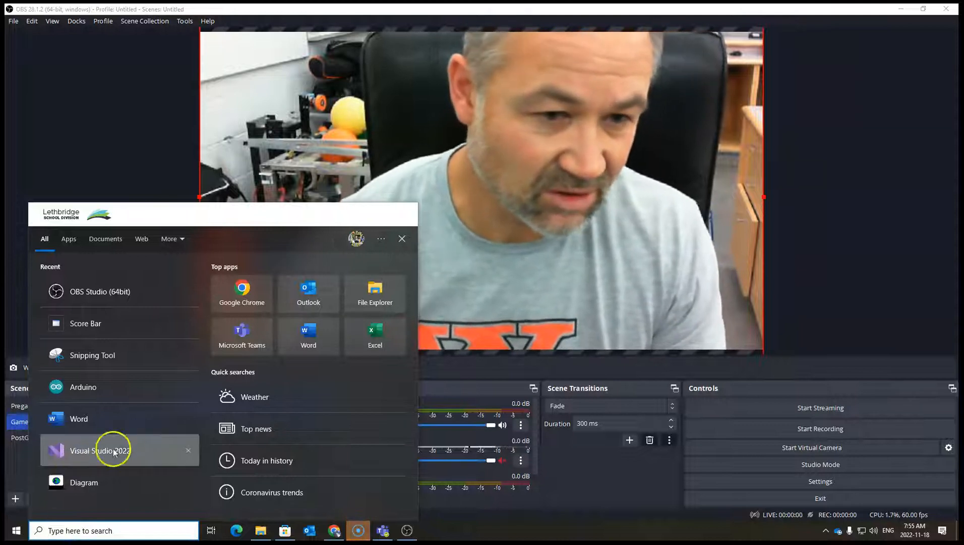
pyautogui.click(87, 326)
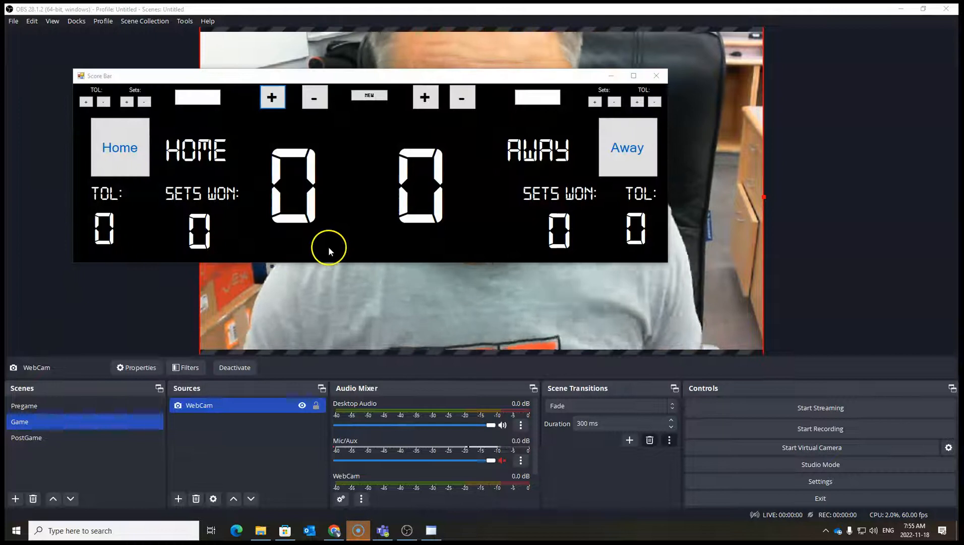
pyautogui.moveTo(461, 78); pyautogui.dragTo(603, 71)
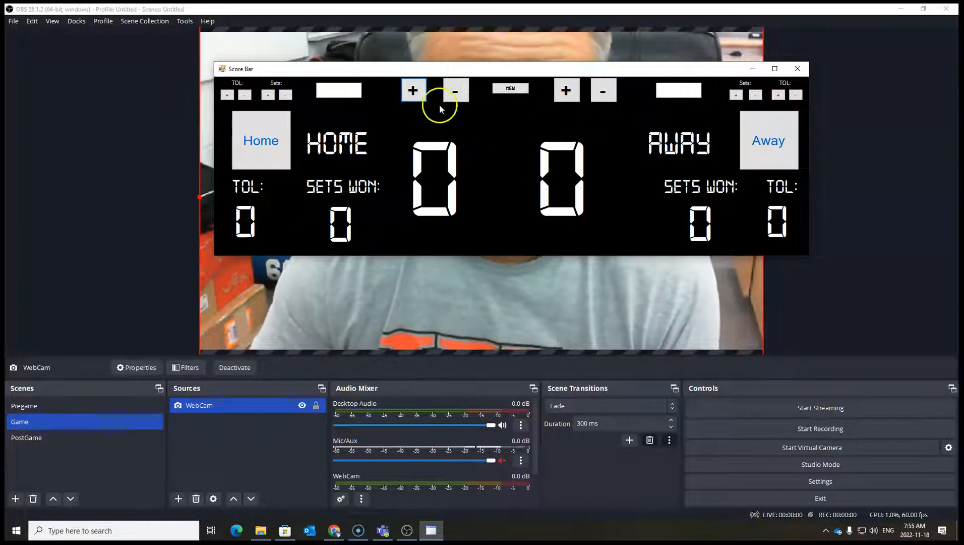
# Test the Score Bar by raising the home score several times, then reset the board with New.
pyautogui.click(413, 93)
pyautogui.click(413, 95)
pyautogui.click(413, 97)
pyautogui.click(414, 98)
pyautogui.click(414, 99)
pyautogui.click(414, 99)
pyautogui.click(414, 98)
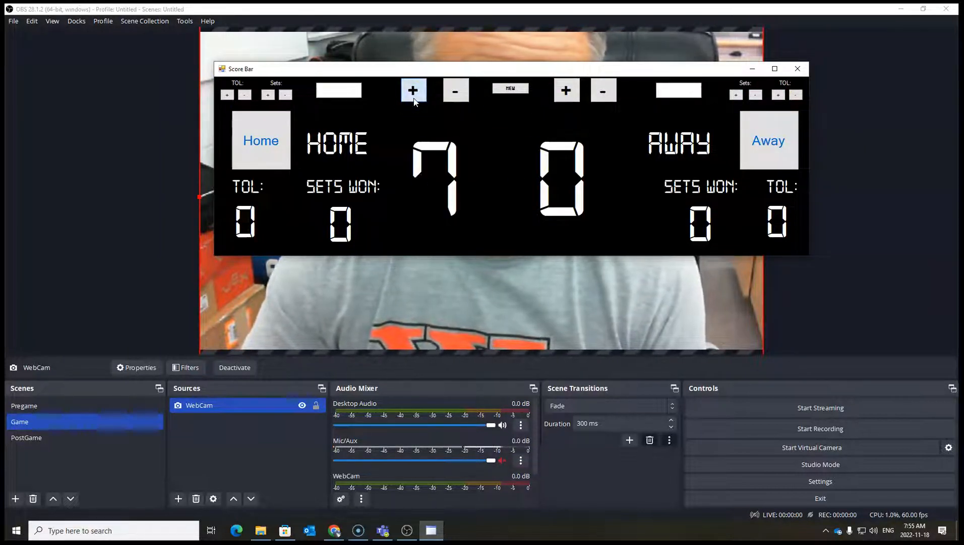
pyautogui.click(414, 98)
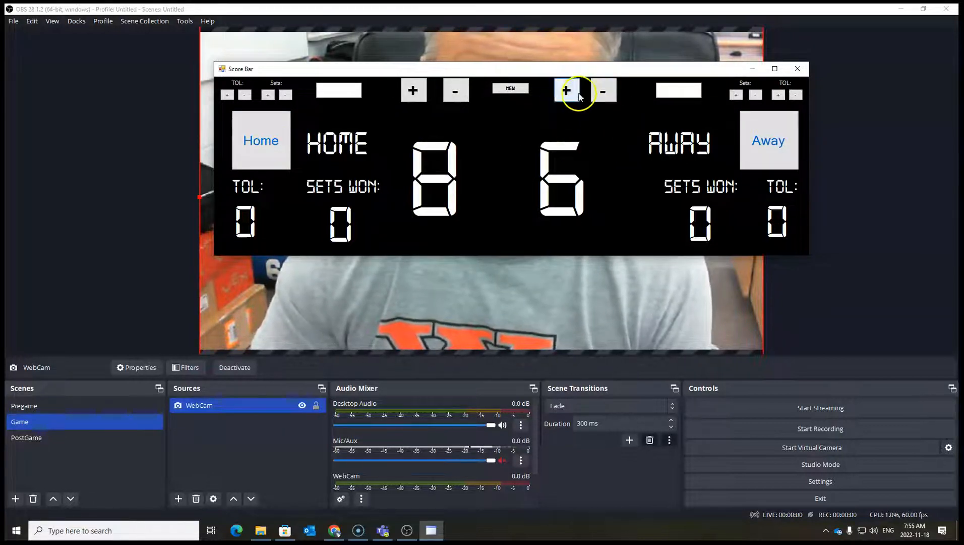
pyautogui.click(509, 89)
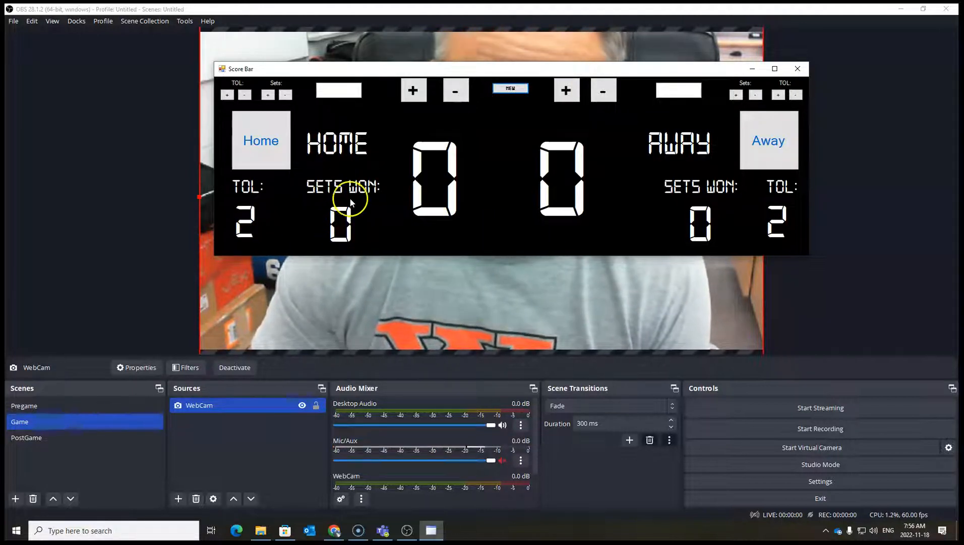
# Raise the home team's score on the Score Bar to 22.
pyautogui.click(411, 91)
pyautogui.click(411, 90)
pyautogui.click(410, 91)
pyautogui.click(410, 90)
pyautogui.click(411, 91)
pyautogui.click(411, 90)
pyautogui.click(411, 91)
pyautogui.tripleClick(410, 93)
pyautogui.tripleClick(410, 93)
pyautogui.tripleClick(409, 93)
pyautogui.tripleClick(410, 92)
pyautogui.doubleClick(410, 93)
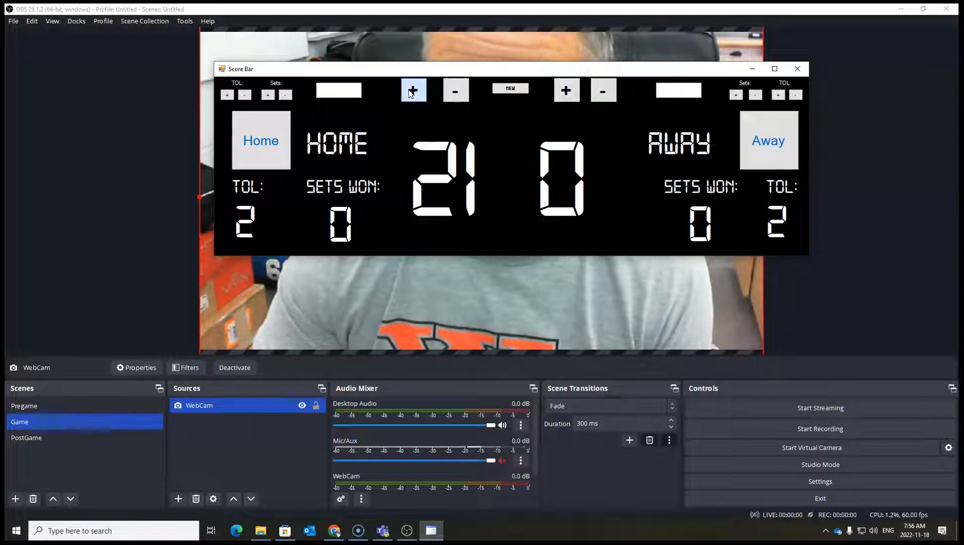
pyautogui.click(410, 93)
# Raise the away team's score on the Score Bar to 24.
pyautogui.click(571, 100)
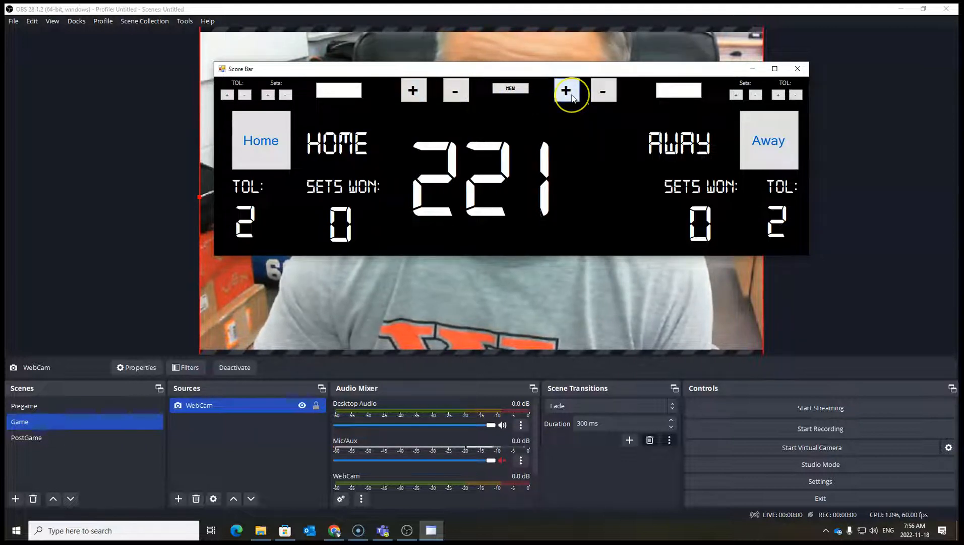
pyautogui.tripleClick(572, 99)
pyautogui.doubleClick(573, 99)
pyautogui.doubleClick(572, 96)
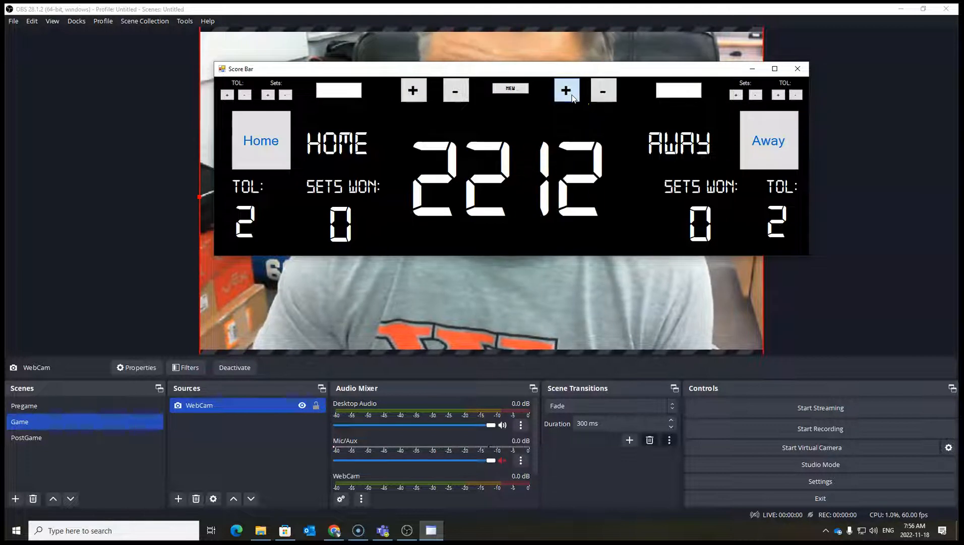
pyautogui.tripleClick(572, 95)
pyautogui.doubleClick(573, 95)
pyautogui.tripleClick(572, 95)
pyautogui.doubleClick(572, 96)
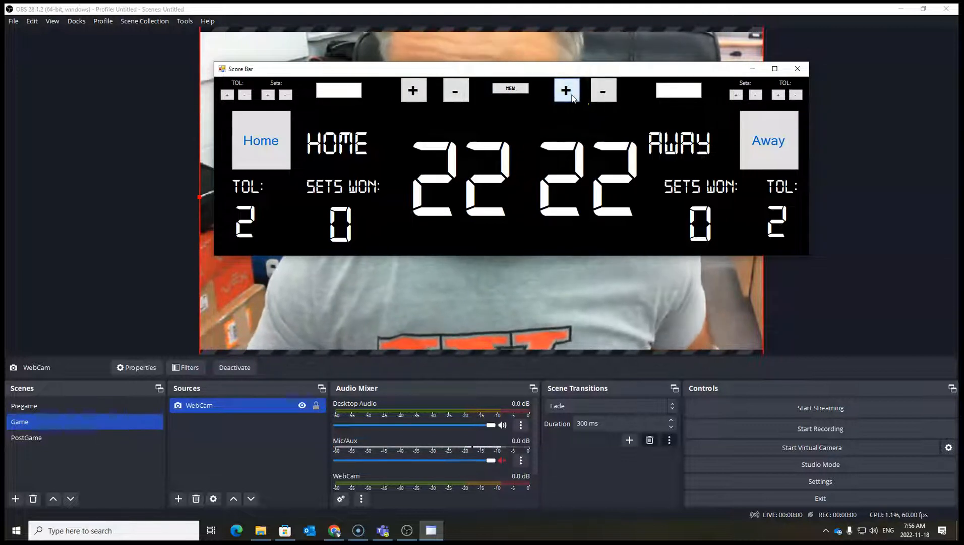
pyautogui.doubleClick(575, 96)
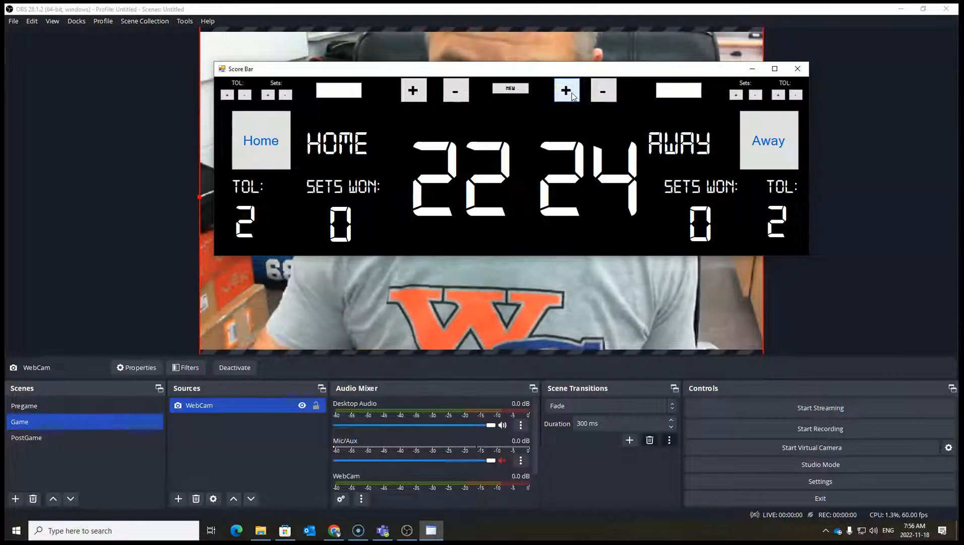
# Move the Score Bar window aside and add a Window Capture source named Scoreboard to the Game scene.
pyautogui.moveTo(732, 72); pyautogui.dragTo(824, 108)
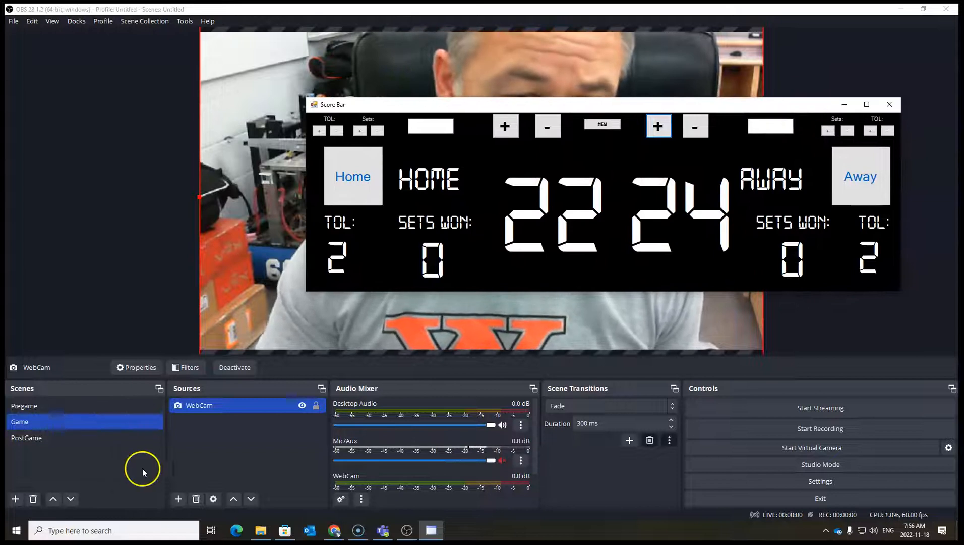
pyautogui.click(277, 462)
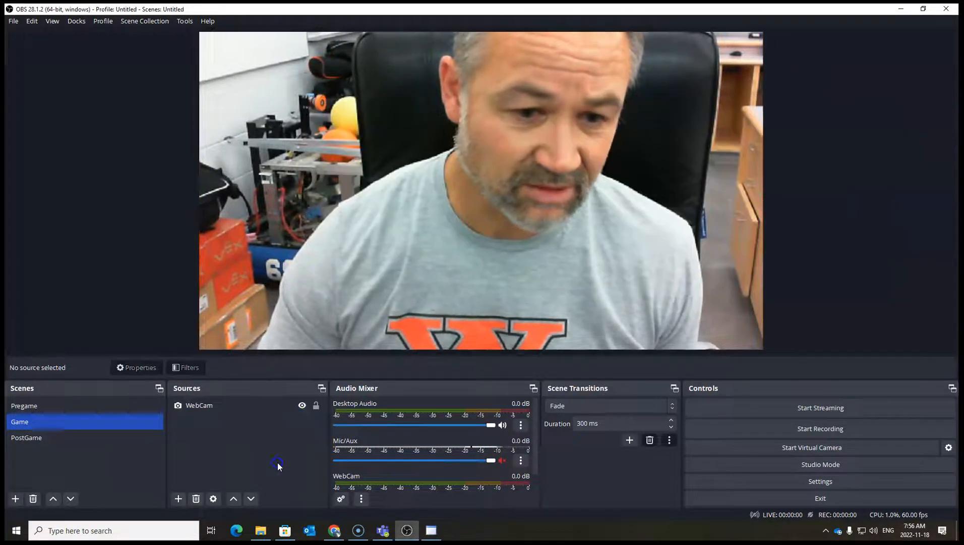
pyautogui.click(180, 499)
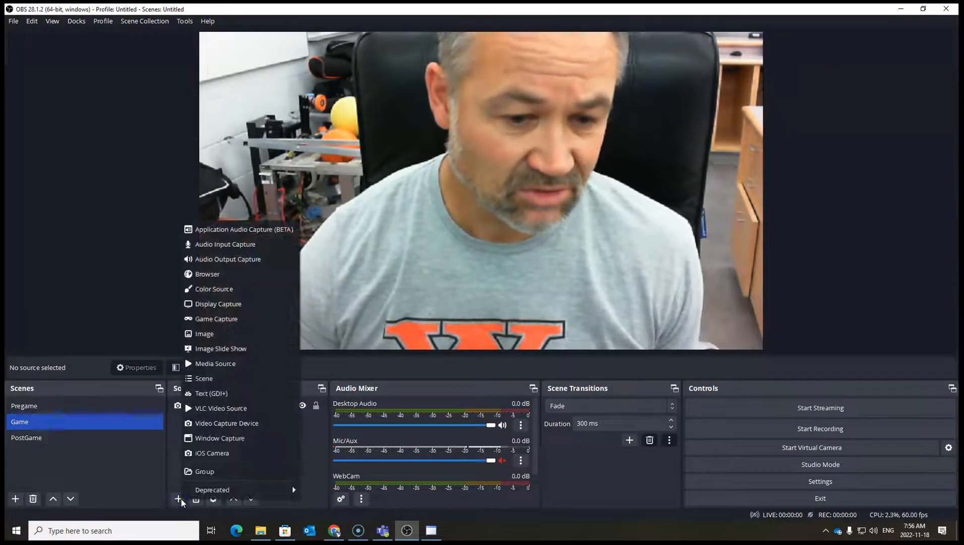
pyautogui.click(217, 437)
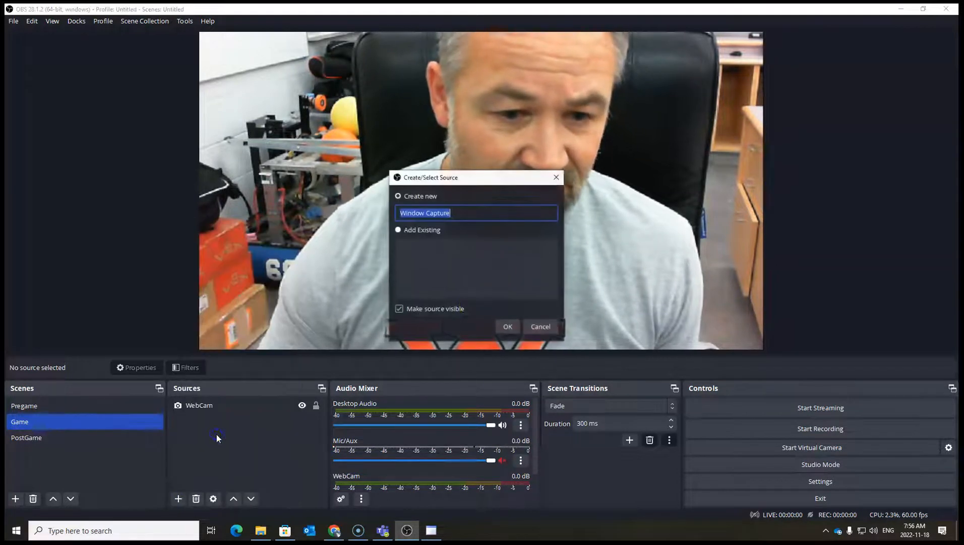
pyautogui.press('BackSpace')
pyautogui.write('Score')
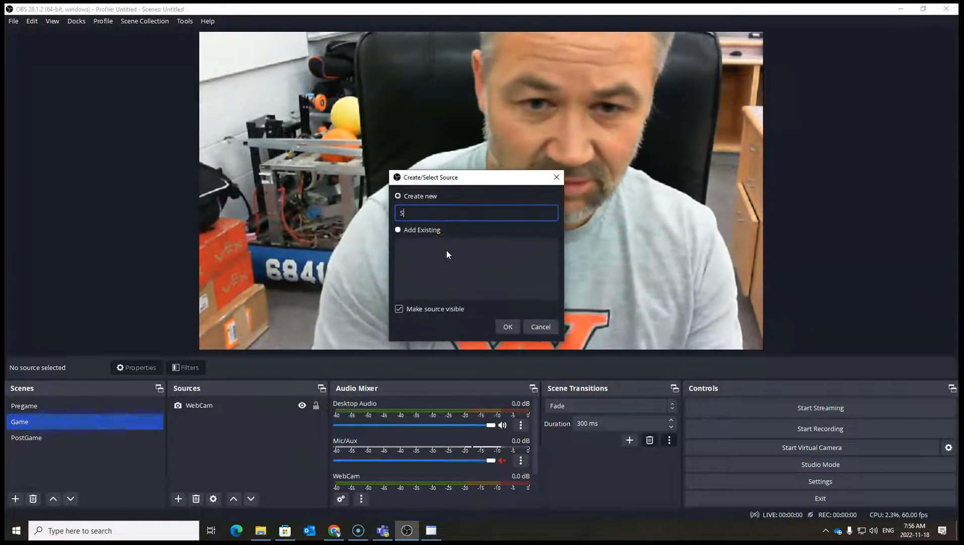
pyautogui.press('BackSpace')
pyautogui.write('board')
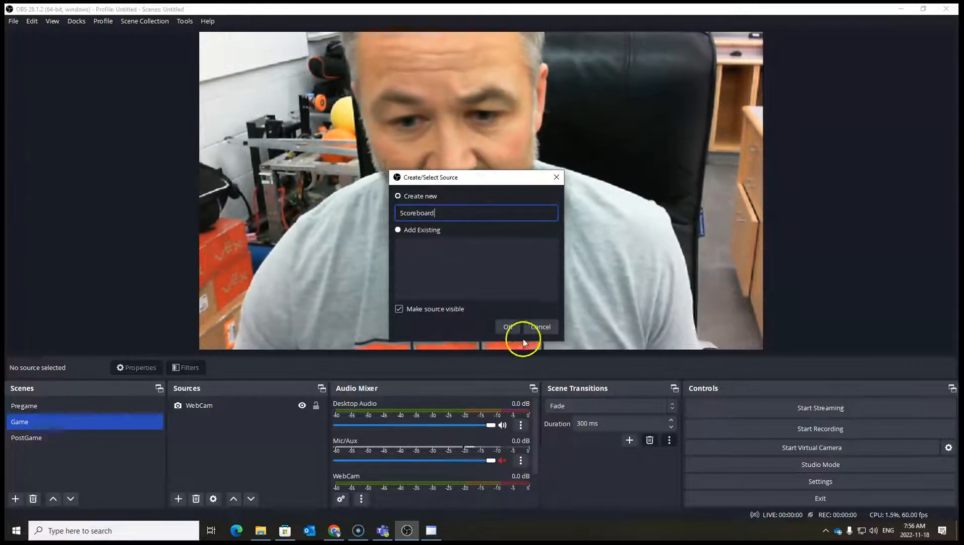
pyautogui.click(507, 327)
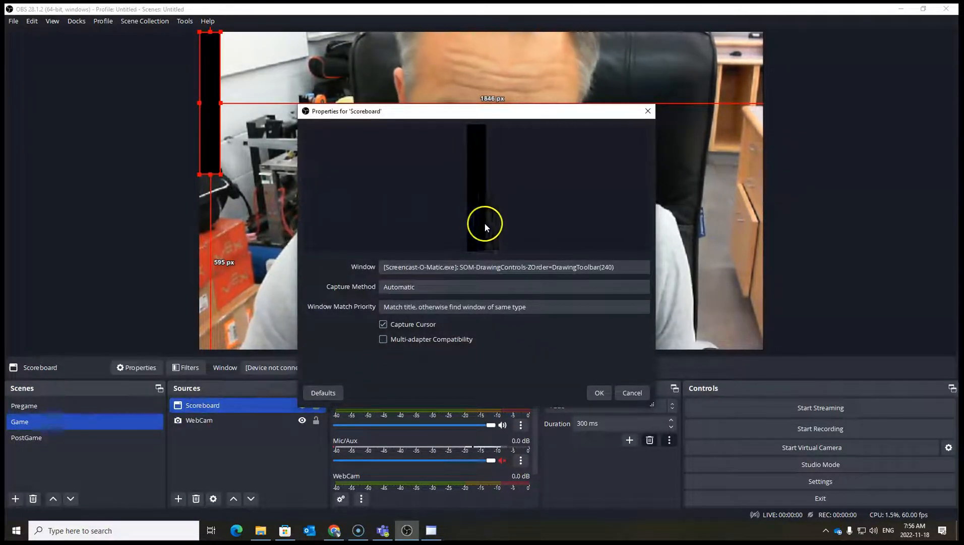
# Set the Scoreboard capture to the Score Bar window with Capture Cursor turned off, and confirm.
pyautogui.click(559, 265)
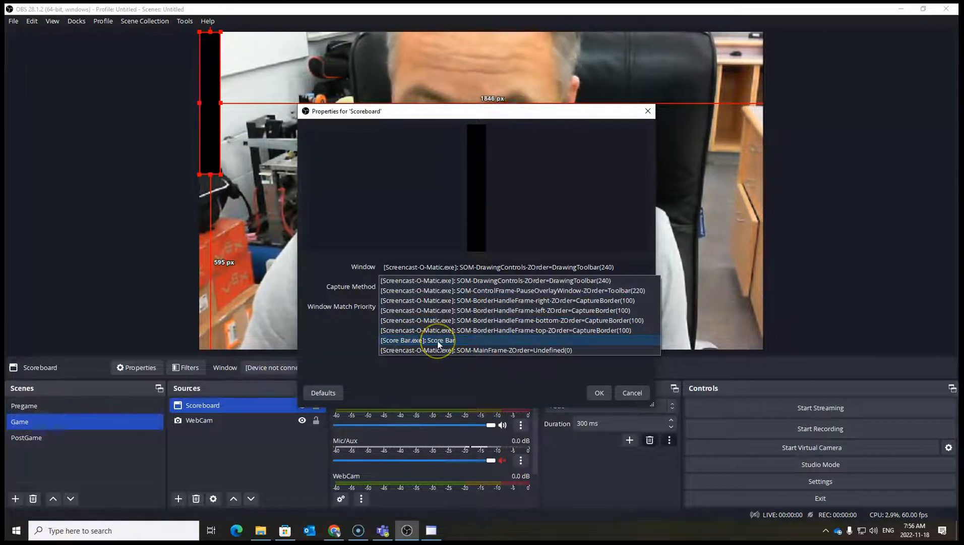
pyautogui.click(438, 344)
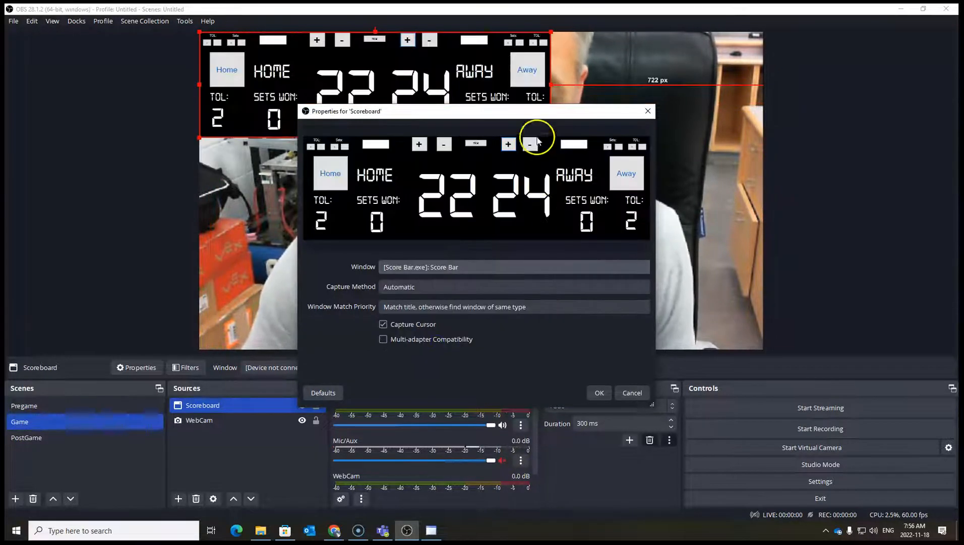
pyautogui.click(383, 325)
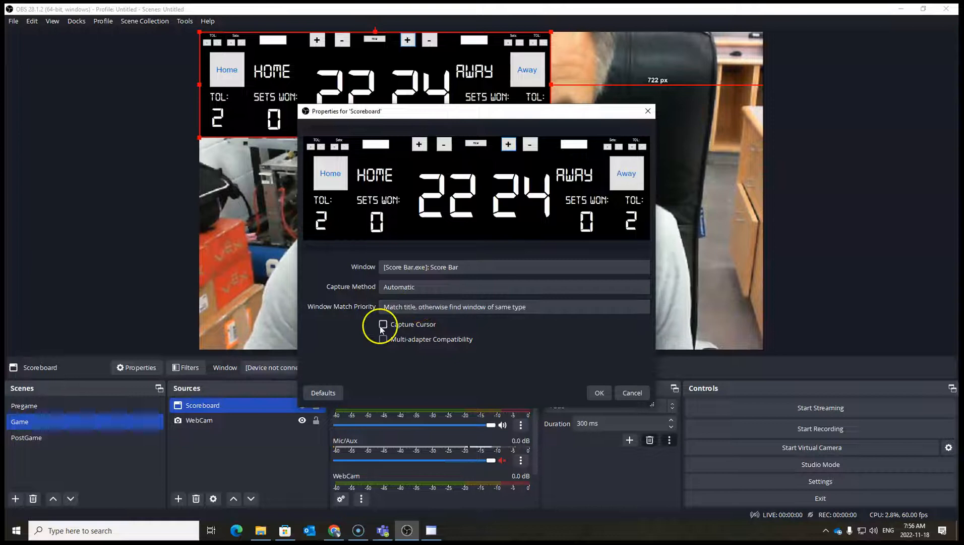
pyautogui.click(599, 393)
# Shrink the scoreboard capture and center it along the top edge of the canvas.
pyautogui.moveTo(550, 137); pyautogui.dragTo(389, 89)
pyautogui.moveTo(318, 70); pyautogui.dragTo(480, 45)
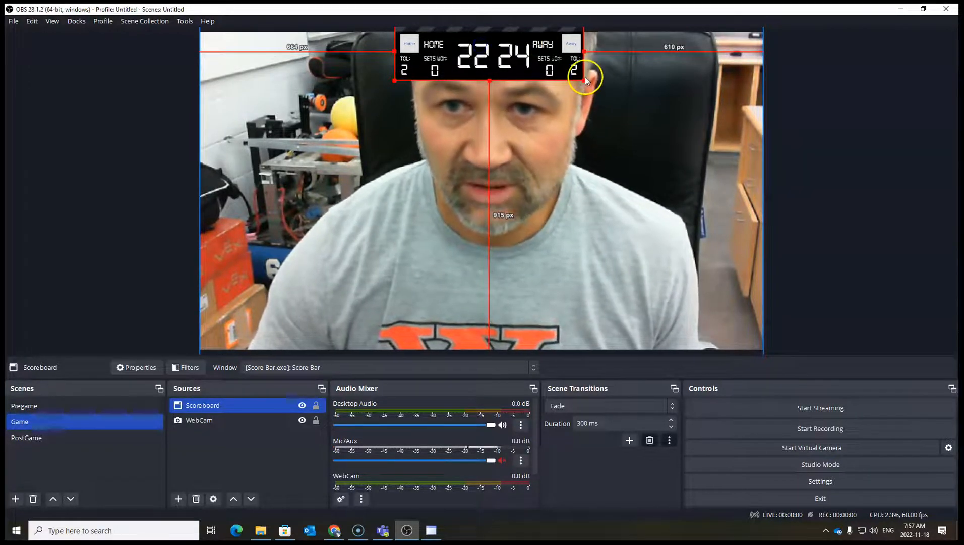
pyautogui.moveTo(584, 80); pyautogui.dragTo(518, 60)
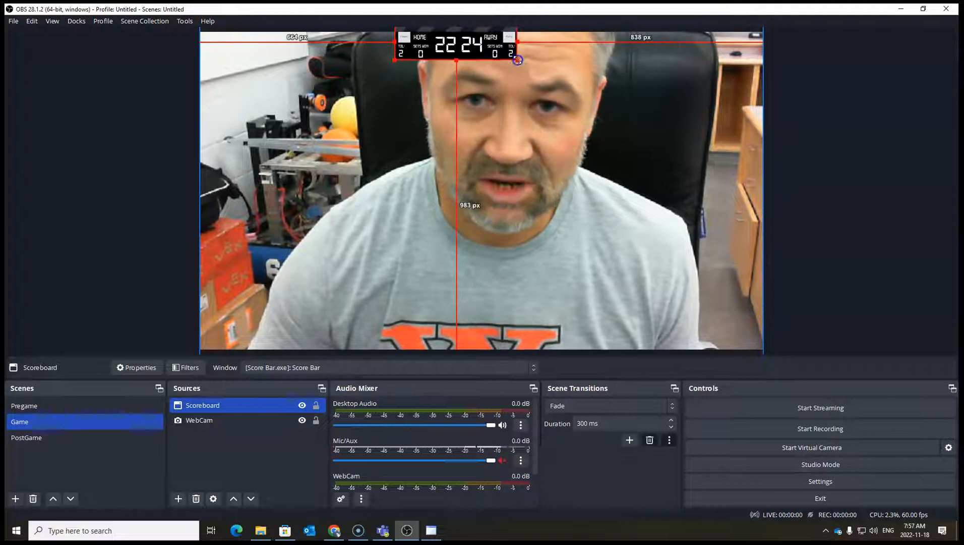
pyautogui.moveTo(449, 47); pyautogui.dragTo(476, 48)
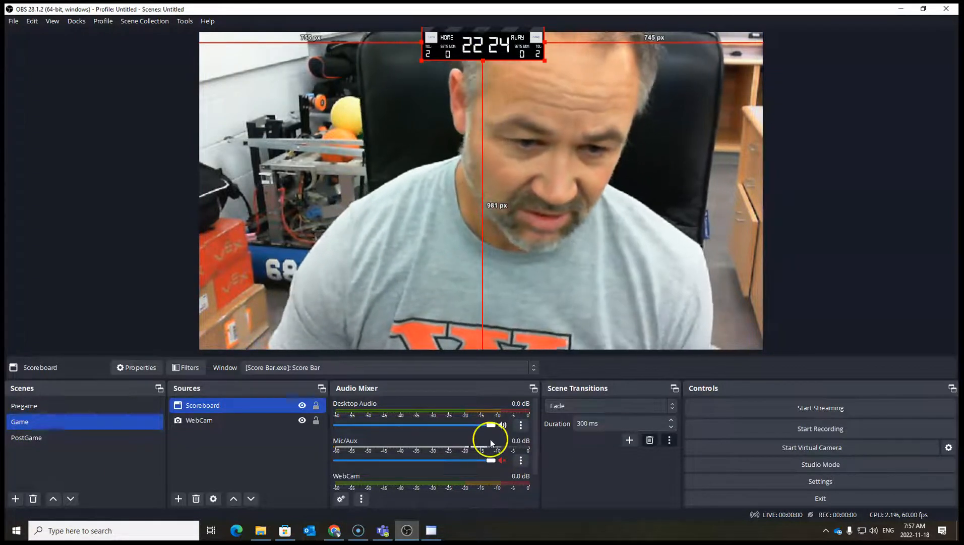
# Bring the Score Bar window back over the canvas and reset the scores with New.
pyautogui.click(432, 530)
pyautogui.moveTo(763, 105); pyautogui.dragTo(803, 154)
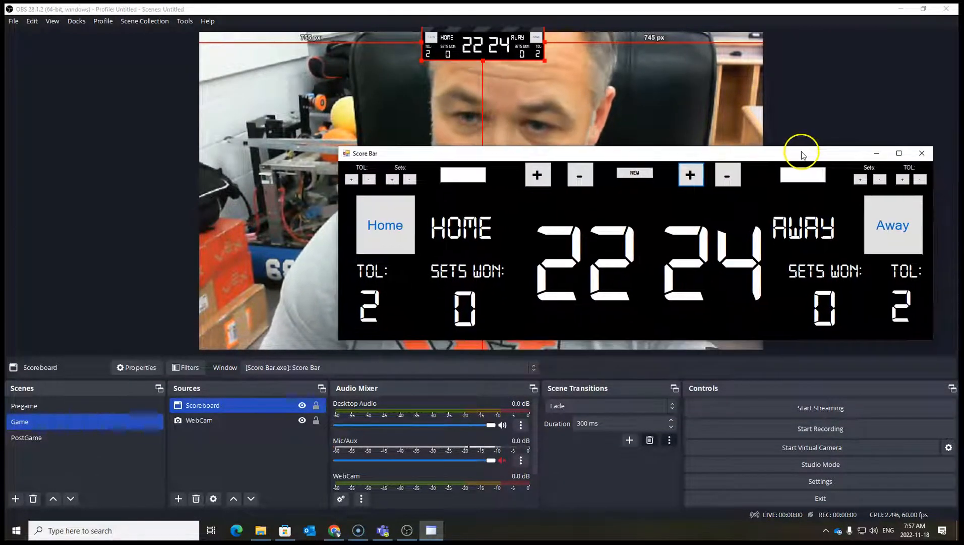
pyautogui.click(641, 173)
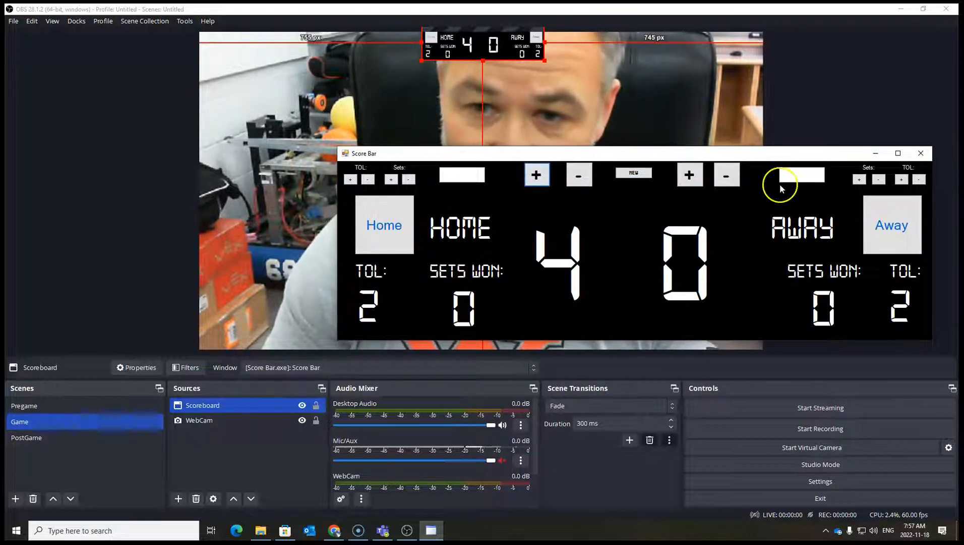
# Set the home team icon to Cerberus2LogoWCHS from the Scoreboard Logos folder.
pyautogui.click(379, 233)
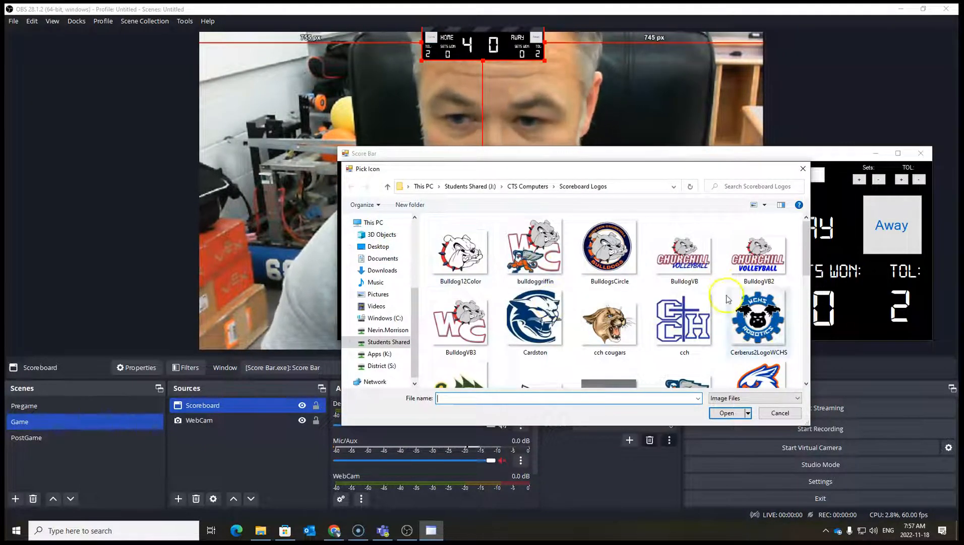
pyautogui.click(767, 314)
pyautogui.click(727, 412)
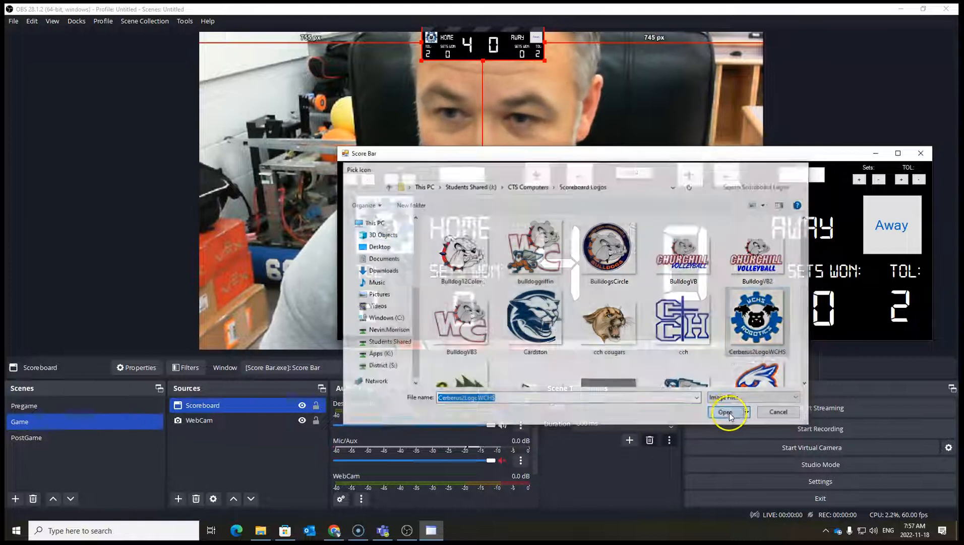
# Set the away team icon to cch, name the away team CCH, and minimize the Score Bar window.
pyautogui.click(890, 232)
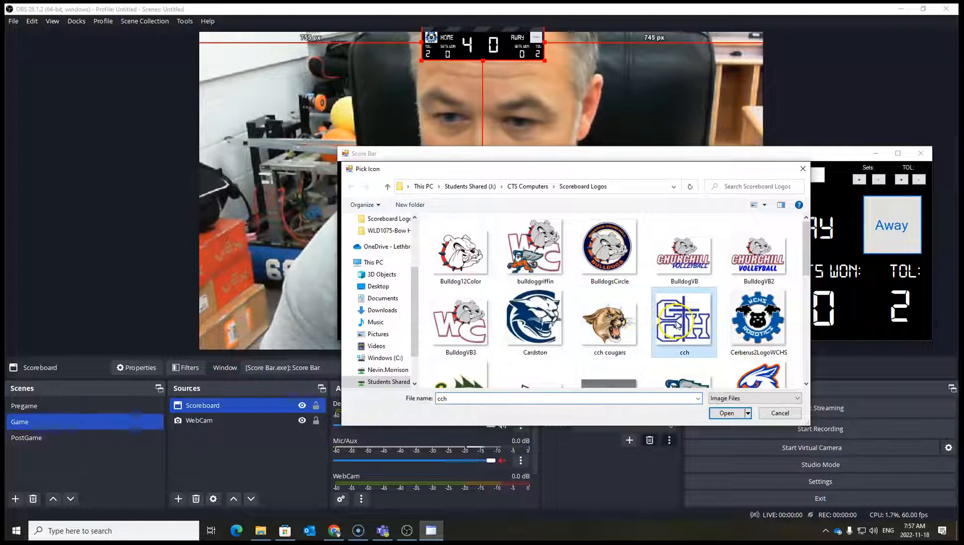
pyautogui.click(728, 413)
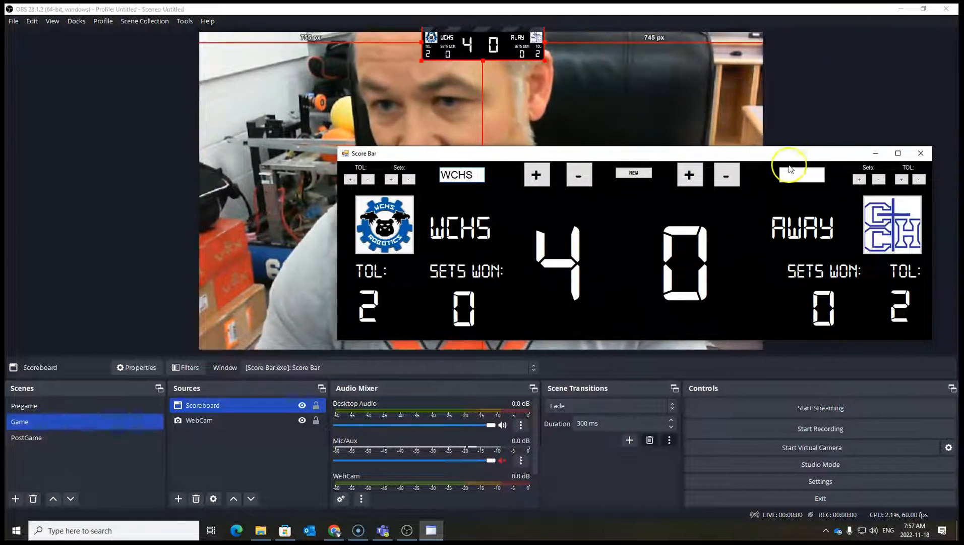
pyautogui.write('LCI')
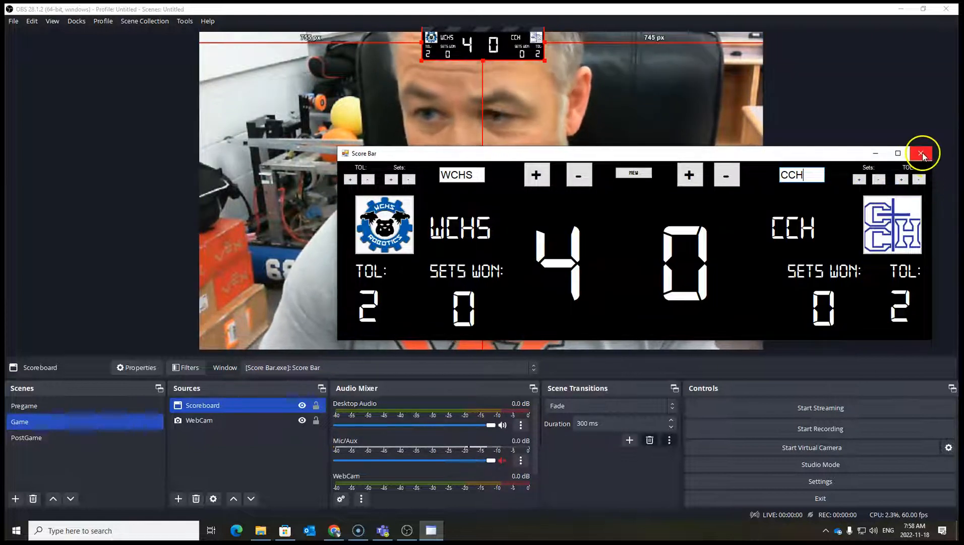
pyautogui.click(870, 155)
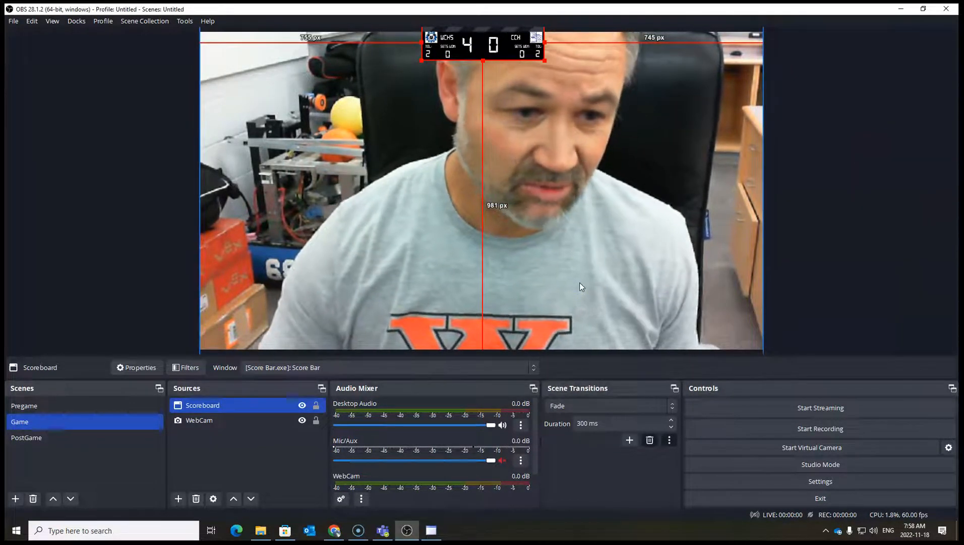
# Switch through the PostGame, Game and Pregame scenes to review them, ending on Game.
pyautogui.click(40, 437)
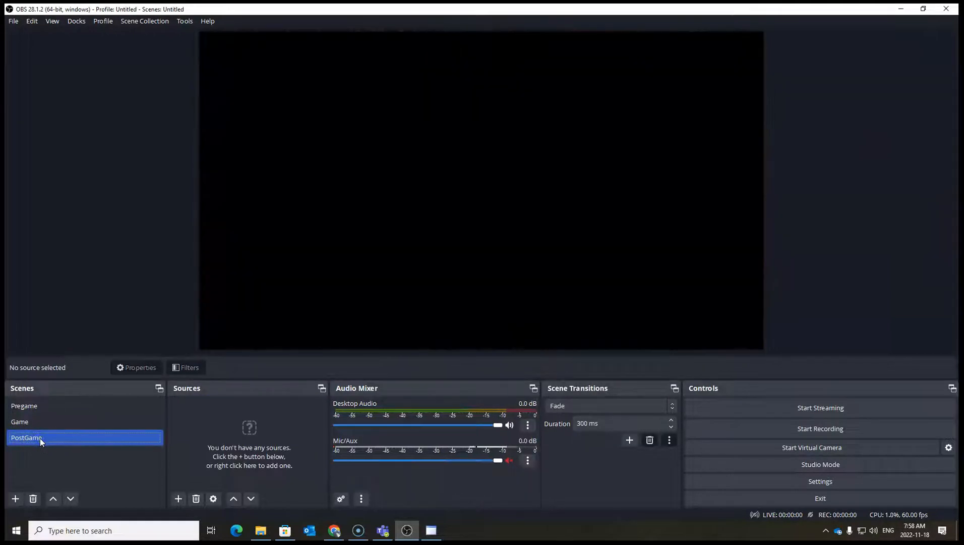
pyautogui.click(38, 425)
pyautogui.click(70, 409)
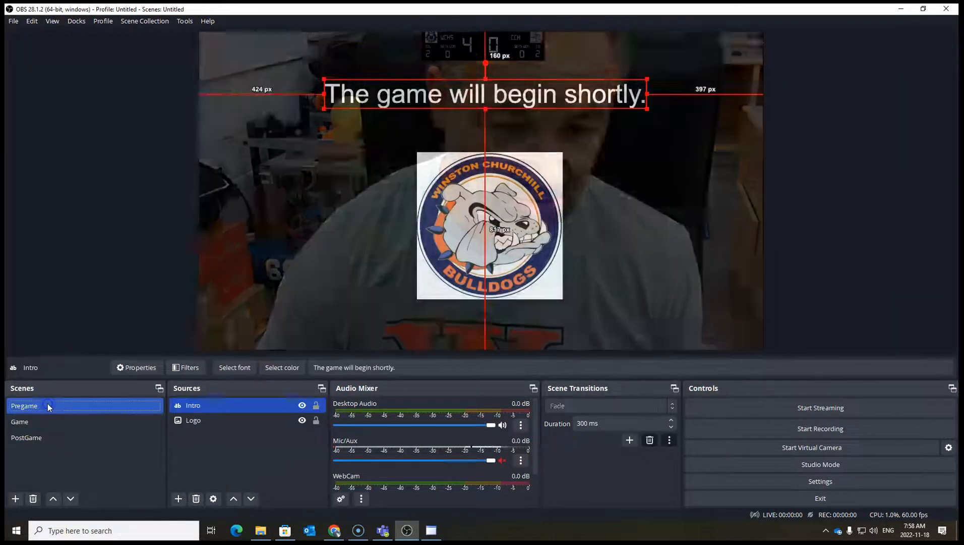
pyautogui.click(39, 422)
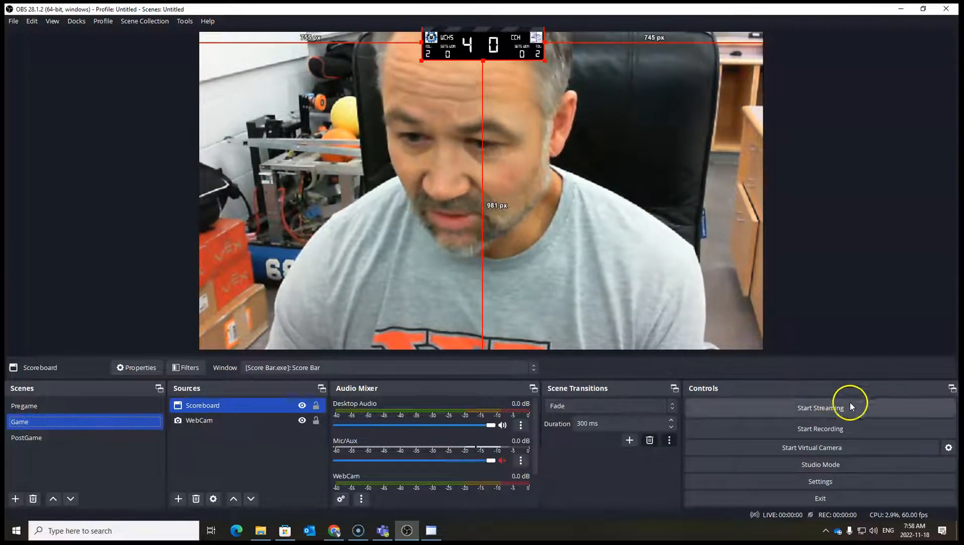
# Open the Settings stream page and set the streaming service to YouTube - RTMPS.
pyautogui.click(834, 480)
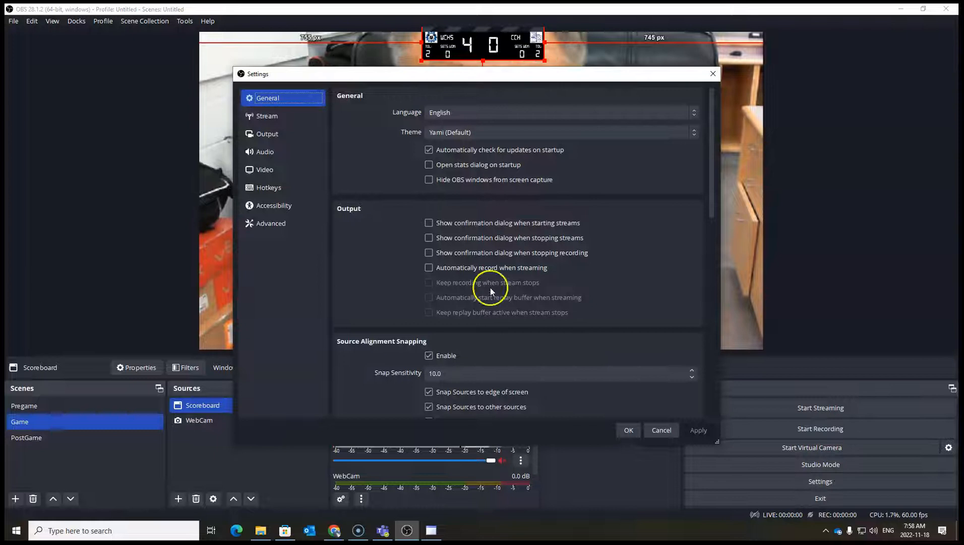
pyautogui.click(278, 117)
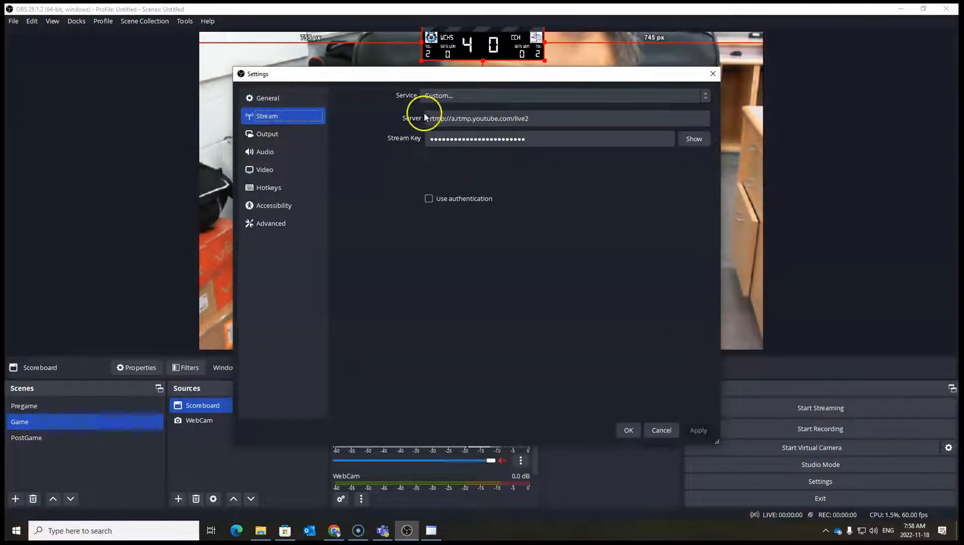
pyautogui.click(705, 95)
pyautogui.click(482, 129)
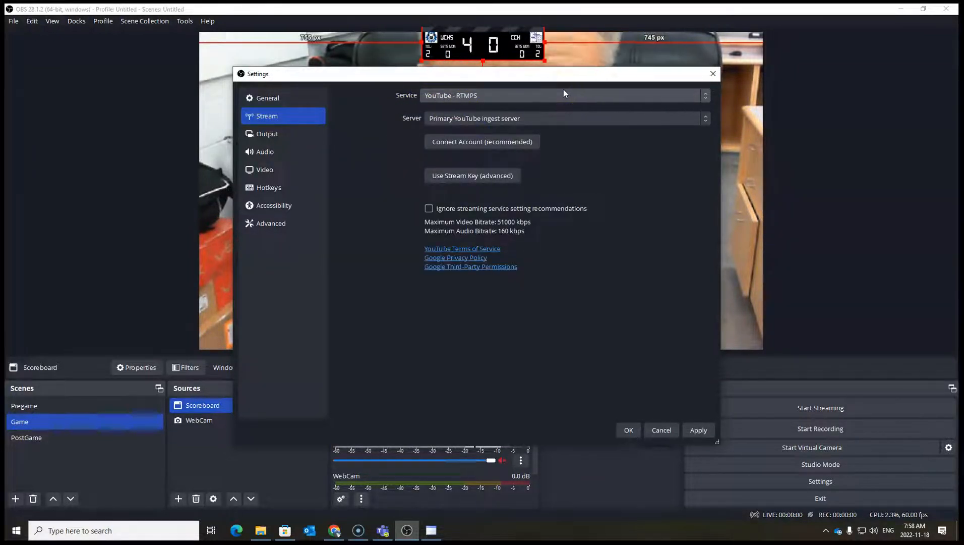
# Switch the streaming service to Custom and clear the Server and Stream Key fields.
pyautogui.click(708, 95)
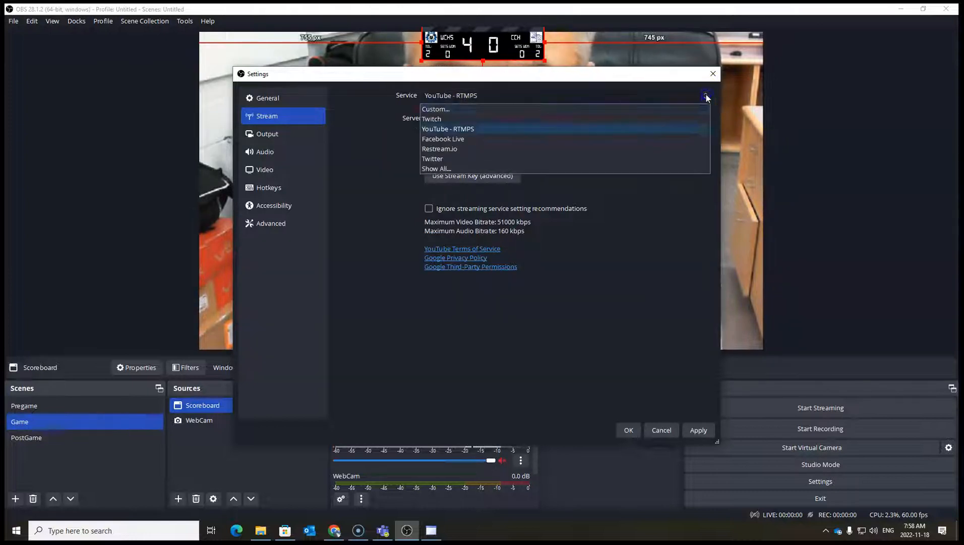
pyautogui.click(501, 107)
pyautogui.click(569, 117)
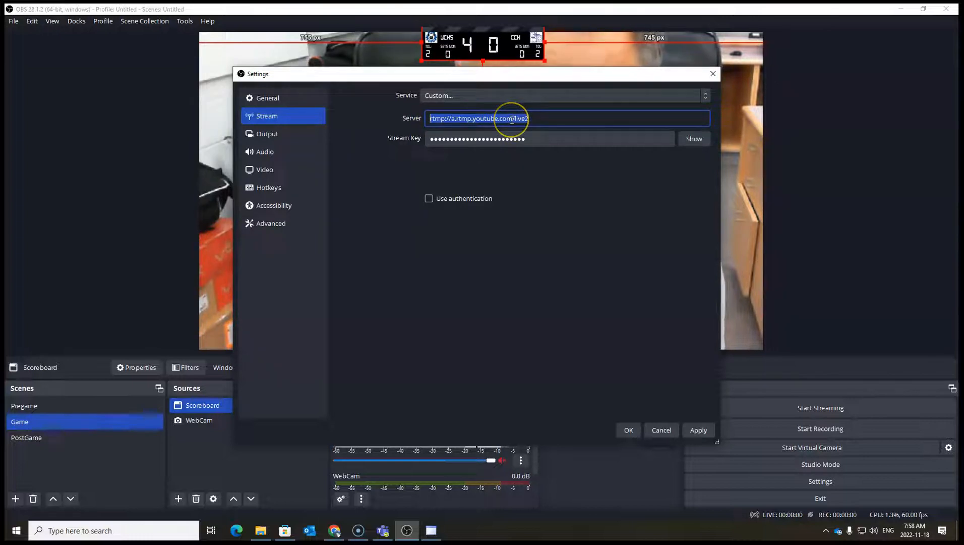
pyautogui.press('BackSpace')
pyautogui.moveTo(527, 139); pyautogui.dragTo(396, 141)
pyautogui.press('BackSpace')
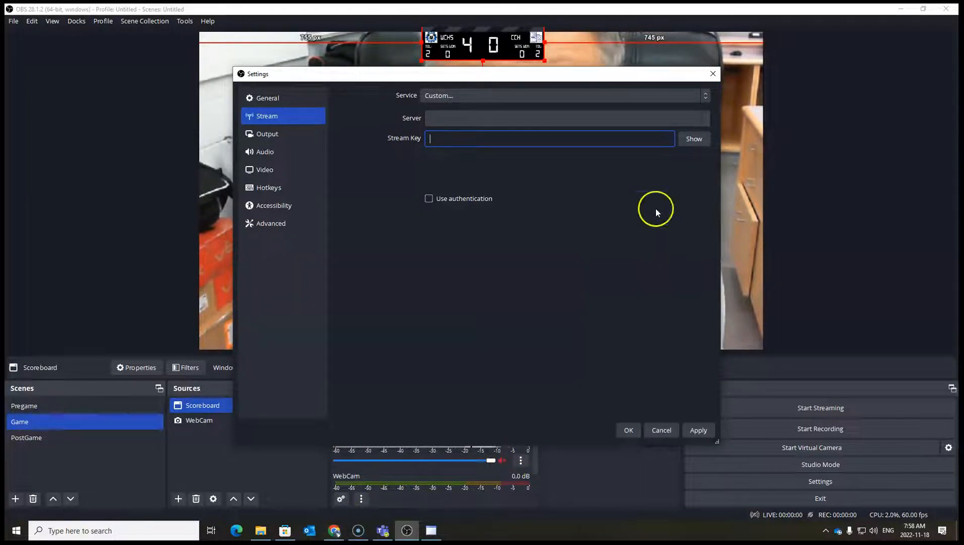
# Copy the stream URL from the Teams stream keys table and paste it into the Server field.
pyautogui.click(382, 530)
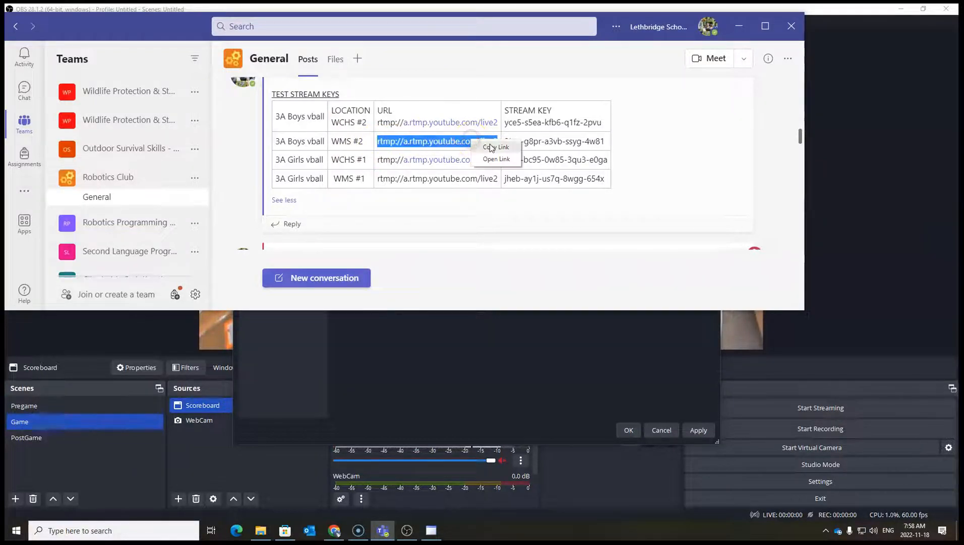
pyautogui.click(556, 374)
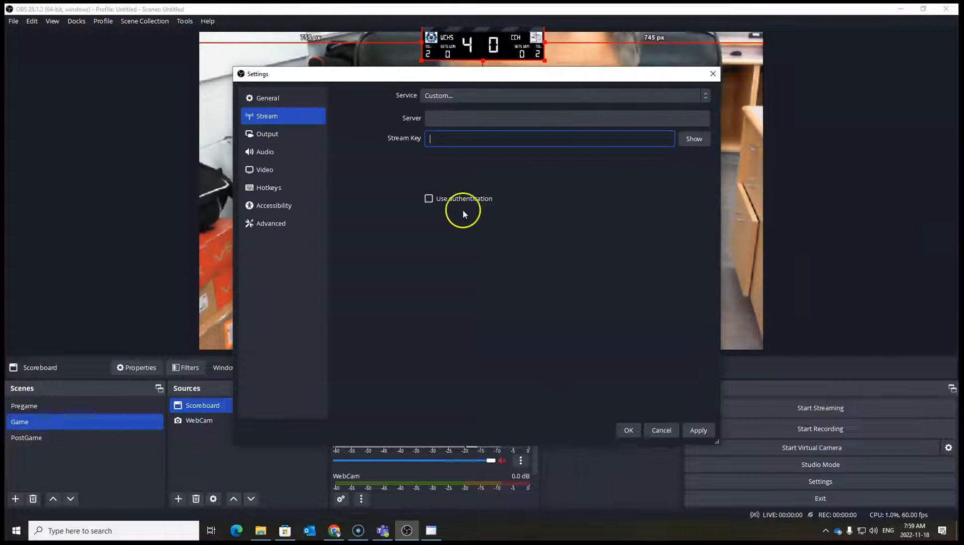
pyautogui.click(451, 120)
pyautogui.rightClick(452, 121)
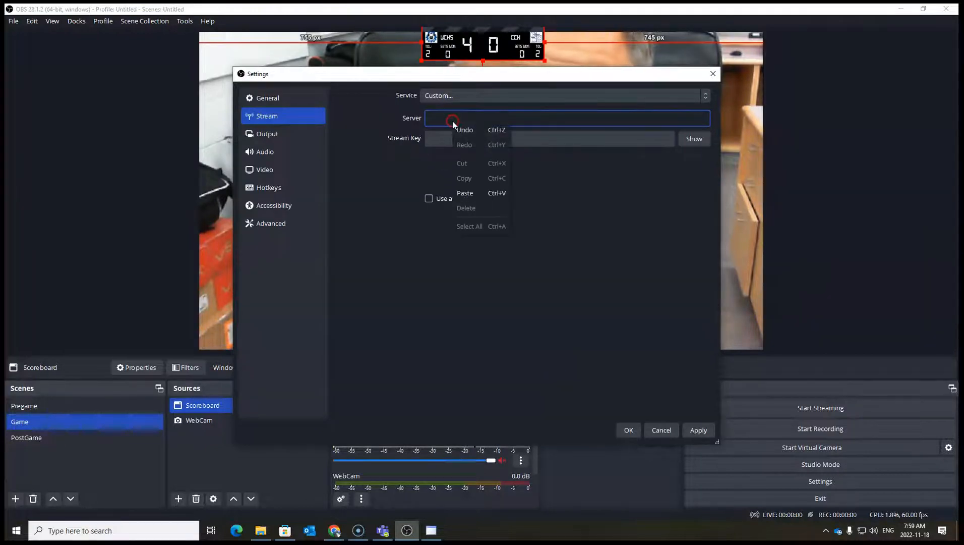
pyautogui.click(464, 200)
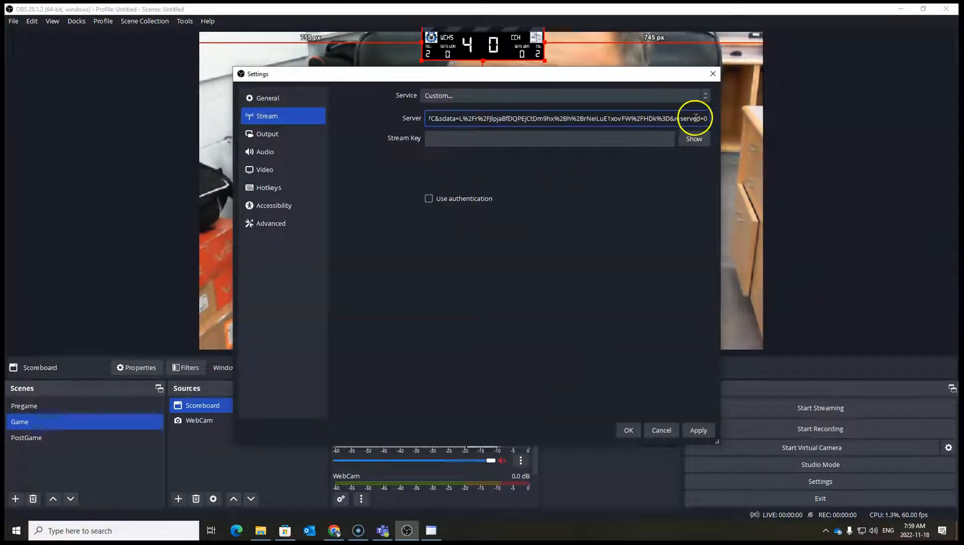
# Clear the pasted text from the Server field.
pyautogui.press('BackSpace')
pyautogui.press('BackSpace')
pyautogui.press('BackSpace')
pyautogui.press('BackSpace')
pyautogui.press('BackSpace')
pyautogui.press('BackSpace')
pyautogui.press('BackSpace')
pyautogui.press('BackSpace')
pyautogui.press('BackSpace')
pyautogui.press('BackSpace')
pyautogui.press('BackSpace')
pyautogui.press('BackSpace')
pyautogui.press('BackSpace')
pyautogui.press('BackSpace')
pyautogui.press('BackSpace')
pyautogui.press('BackSpace')
pyautogui.press('BackSpace')
pyautogui.press('BackSpace')
pyautogui.press('BackSpace')
pyautogui.press('BackSpace')
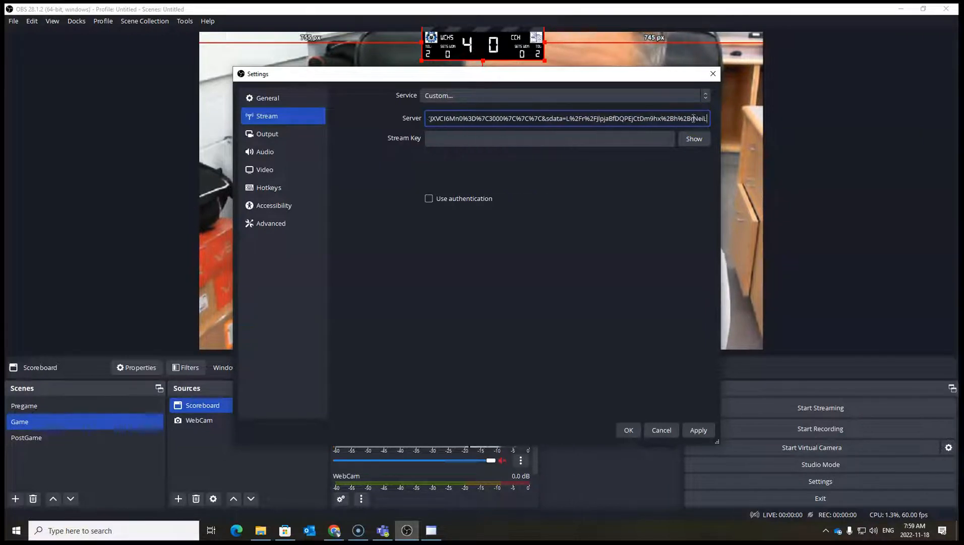
pyautogui.press('BackSpace')
pyautogui.press('BackSpace')
pyautogui.press('BackSpace')
pyautogui.press('BackSpace')
pyautogui.press('BackSpace')
pyautogui.press('BackSpace')
pyautogui.press('BackSpace')
pyautogui.press('BackSpace')
pyautogui.press('BackSpace')
pyautogui.press('BackSpace')
pyautogui.press('BackSpace')
pyautogui.press('BackSpace')
pyautogui.press('BackSpace')
pyautogui.press('BackSpace')
pyautogui.press('BackSpace')
pyautogui.press('BackSpace')
pyautogui.press('BackSpace')
pyautogui.press('BackSpace')
pyautogui.press('BackSpace')
pyautogui.press('BackSpace')
pyautogui.press('BackSpace')
pyautogui.press('BackSpace')
pyautogui.press('BackSpace')
pyautogui.press('BackSpace')
pyautogui.press('BackSpace')
pyautogui.press('BackSpace')
pyautogui.press('BackSpace')
pyautogui.press('BackSpace')
pyautogui.press('BackSpace')
pyautogui.press('BackSpace')
pyautogui.press('BackSpace')
pyautogui.press('BackSpace')
pyautogui.press('BackSpace')
pyautogui.press('BackSpace')
pyautogui.press('BackSpace')
pyautogui.press('BackSpace')
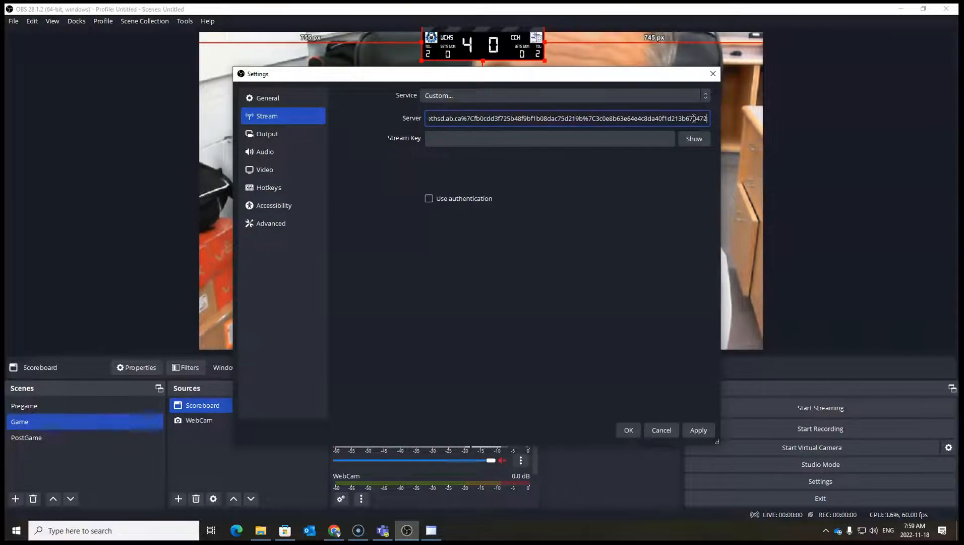
pyautogui.press('BackSpace')
pyautogui.press('BackSpace')
pyautogui.press('BackSpace')
pyautogui.press('BackSpace')
pyautogui.press('BackSpace')
pyautogui.moveTo(687, 116); pyautogui.dragTo(444, 96)
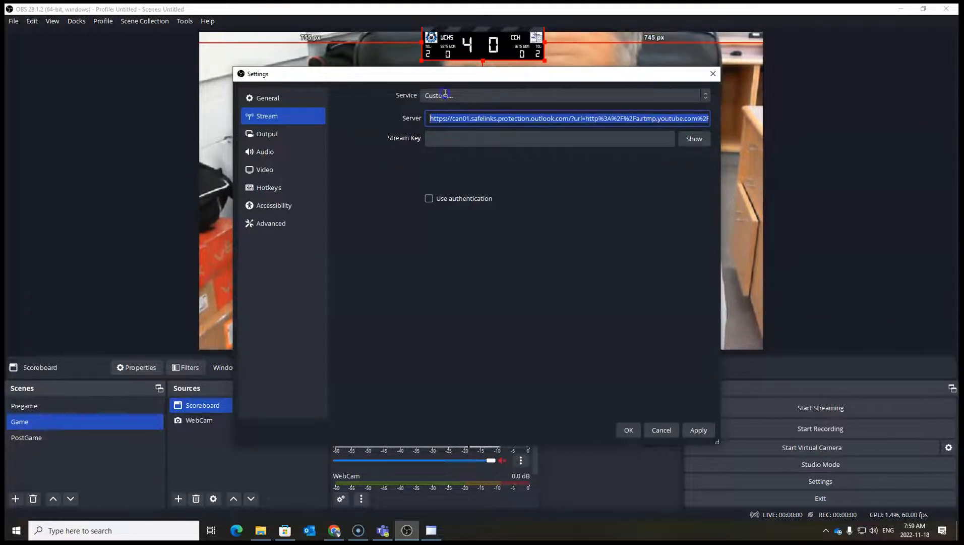
pyautogui.press('BackSpace')
pyautogui.press('BackSpace')
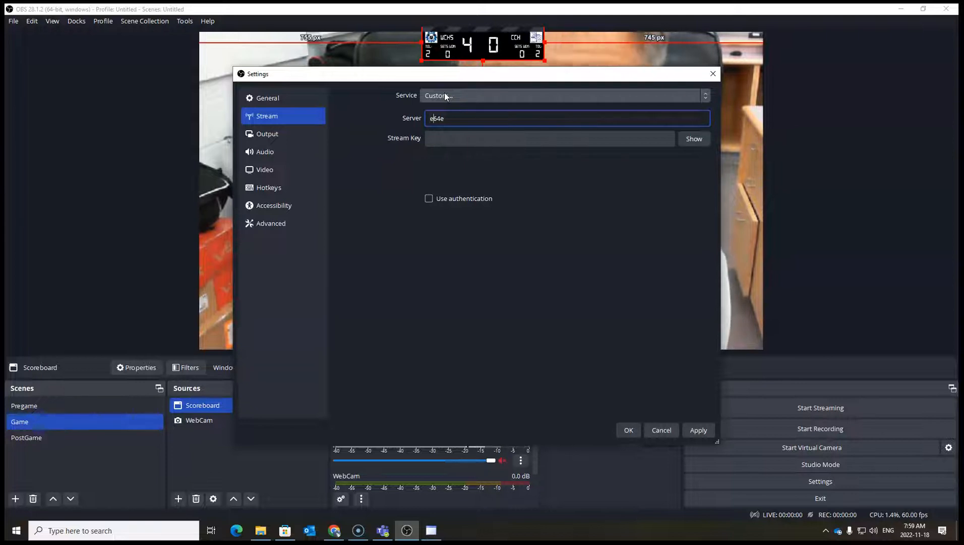
pyautogui.press('BackSpace')
pyautogui.press('BackSpace')
pyautogui.press('BackSpace')
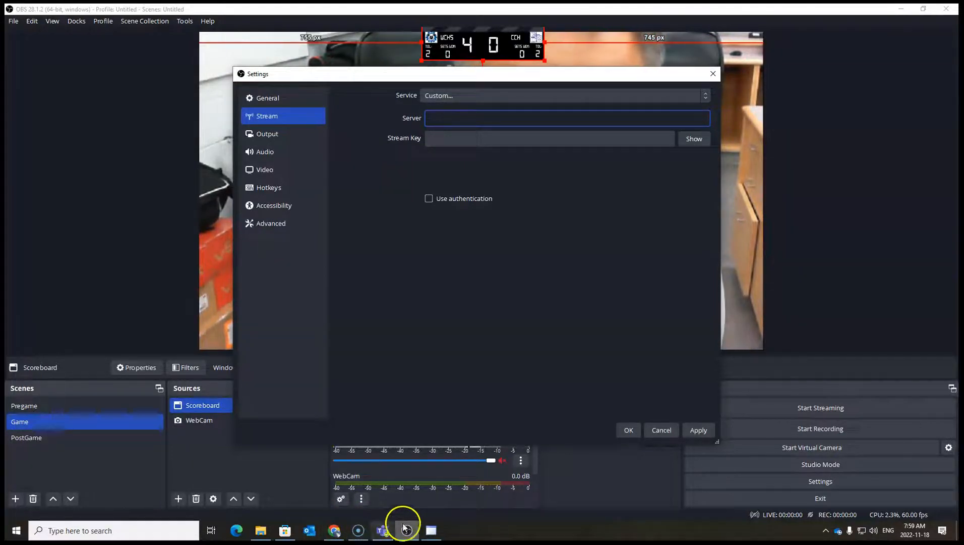
# Paste rtmp://a.rtmp.youtube.com/live2 from the Teams table into the Server field.
pyautogui.click(382, 534)
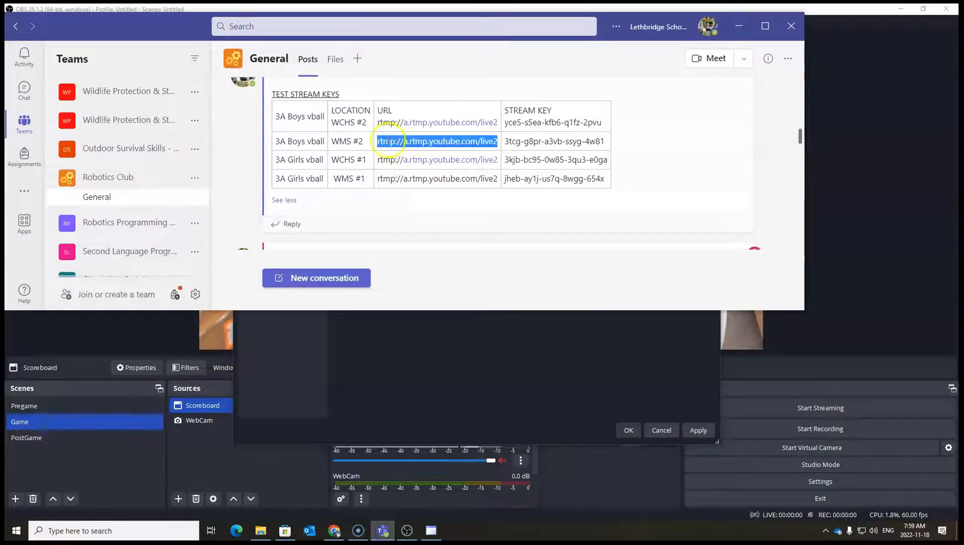
pyautogui.click(496, 388)
pyautogui.rightClick(437, 116)
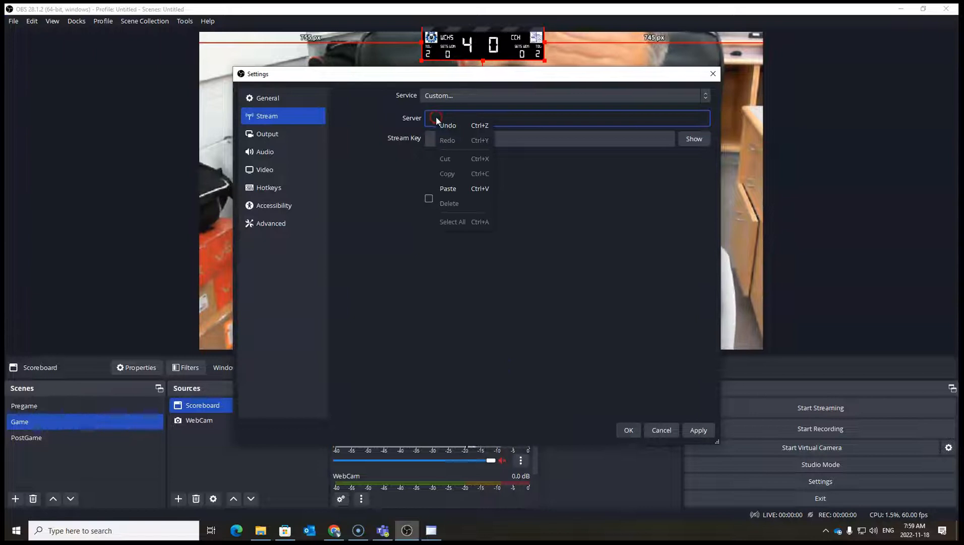
pyautogui.click(452, 185)
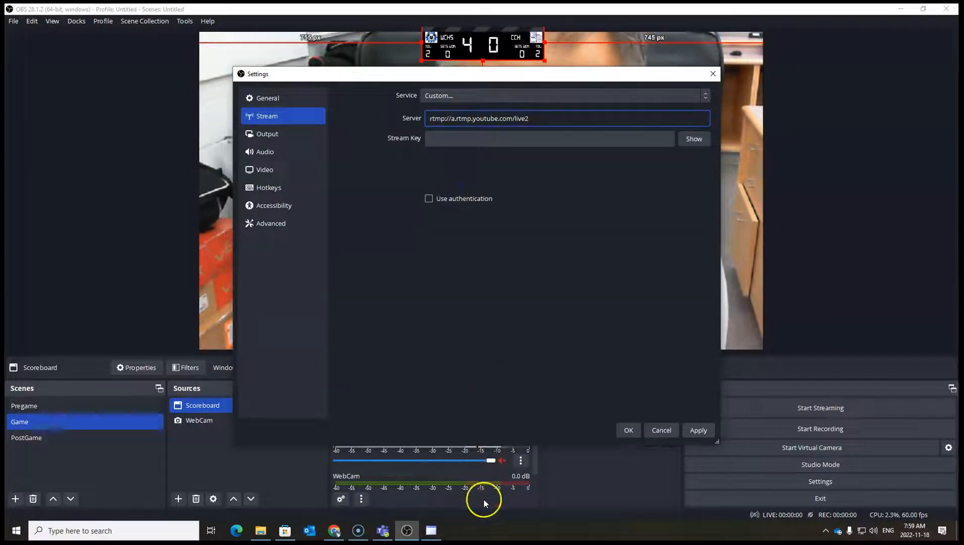
# Copy the 3A Boys vball WMS #2 stream key from Teams and paste it into the Stream Key field.
pyautogui.click(382, 535)
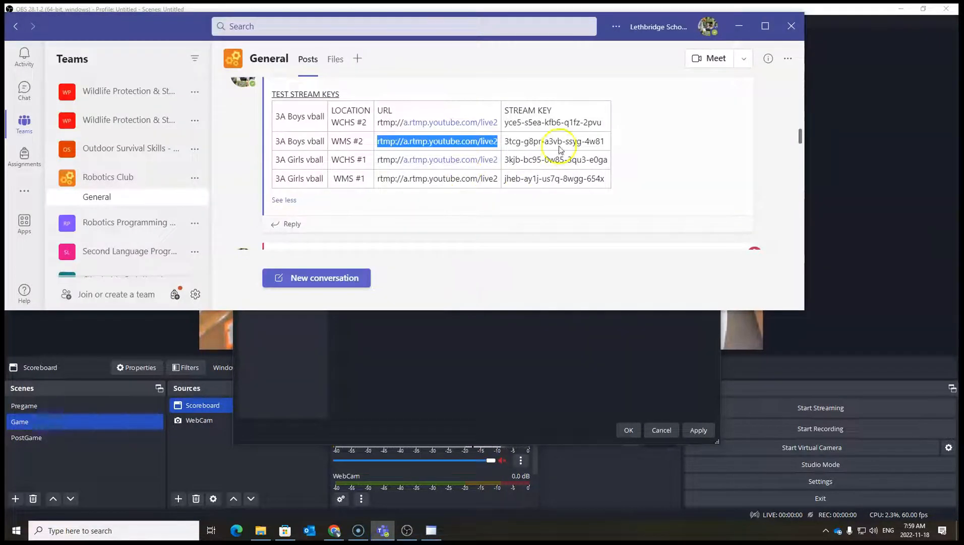
pyautogui.moveTo(606, 144); pyautogui.dragTo(565, 141)
pyautogui.rightClick(507, 141)
pyautogui.click(532, 146)
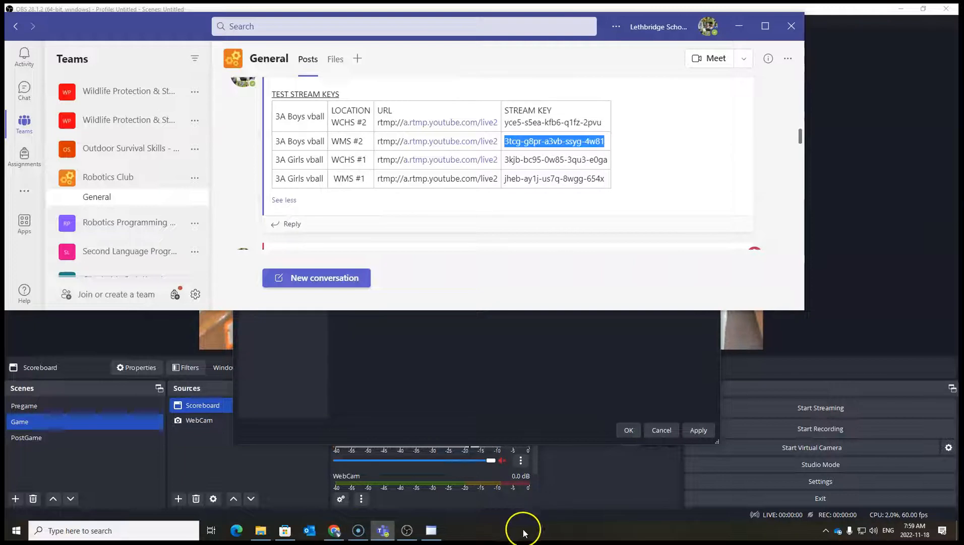
pyautogui.click(344, 396)
pyautogui.click(449, 139)
pyautogui.rightClick(450, 142)
pyautogui.click(473, 207)
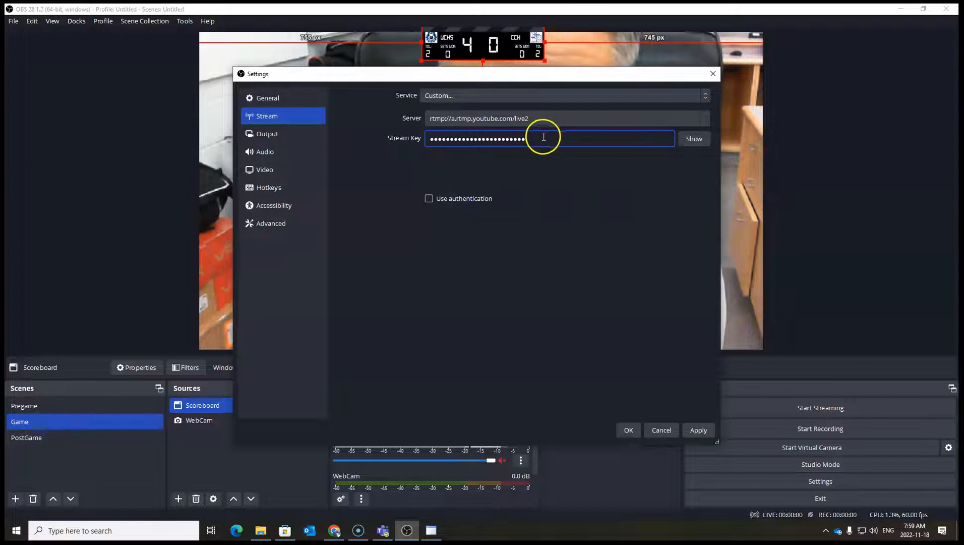
# Close the Settings dialog and try to start streaming.
pyautogui.click(657, 431)
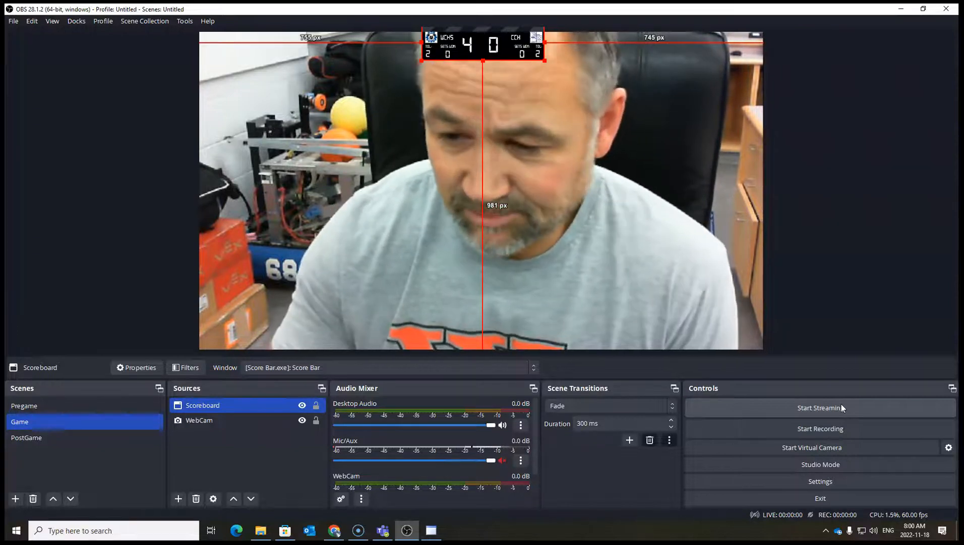
pyautogui.click(893, 410)
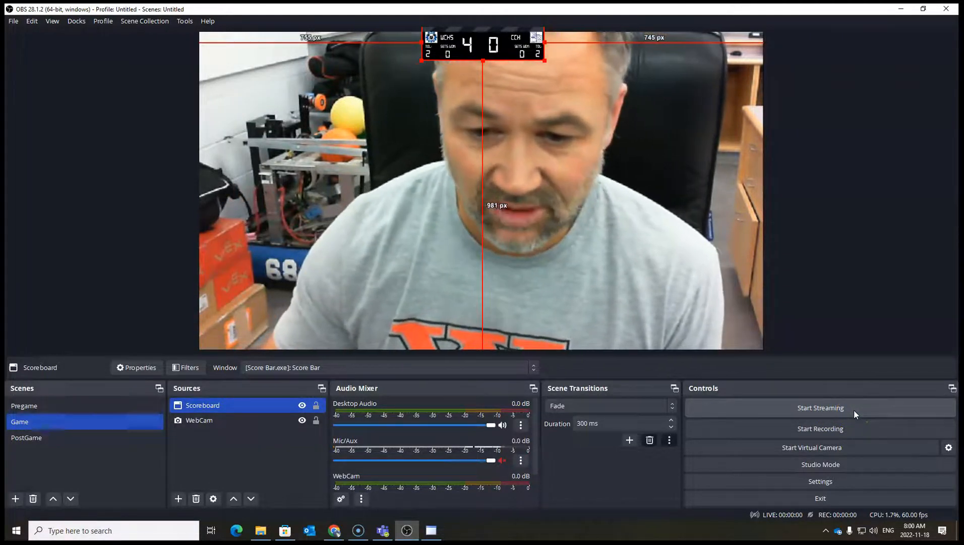
pyautogui.click(848, 402)
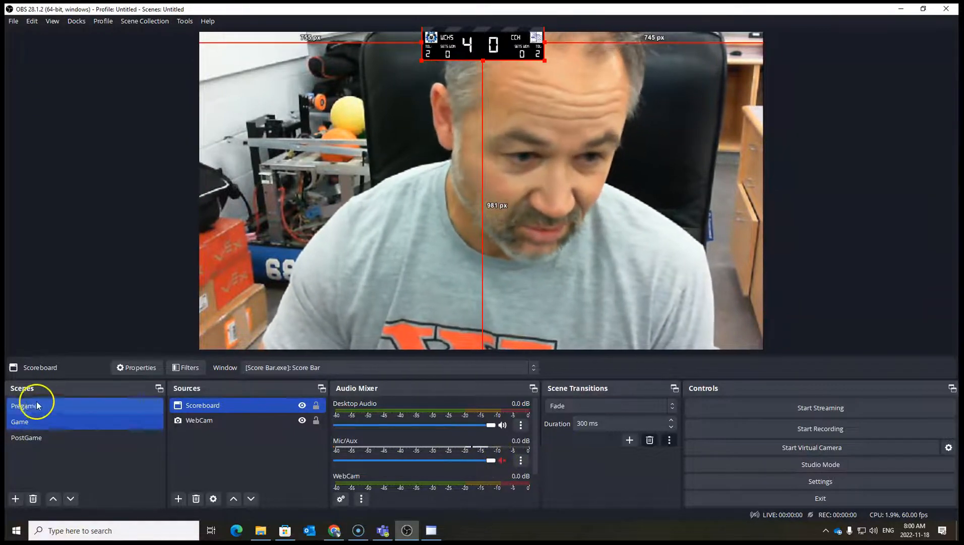
# Unmute the Mic/Aux input in the audio mixer.
pyautogui.click(501, 460)
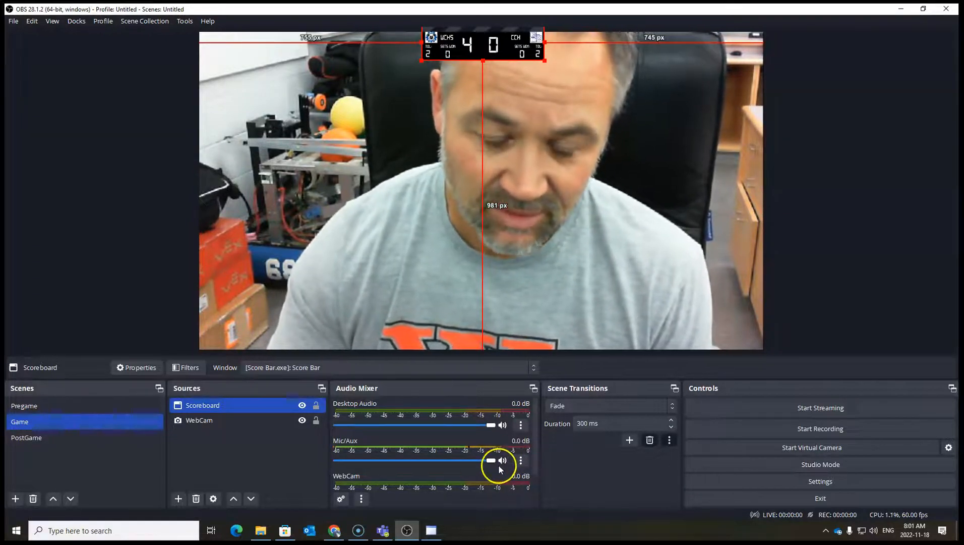
pyautogui.click(503, 460)
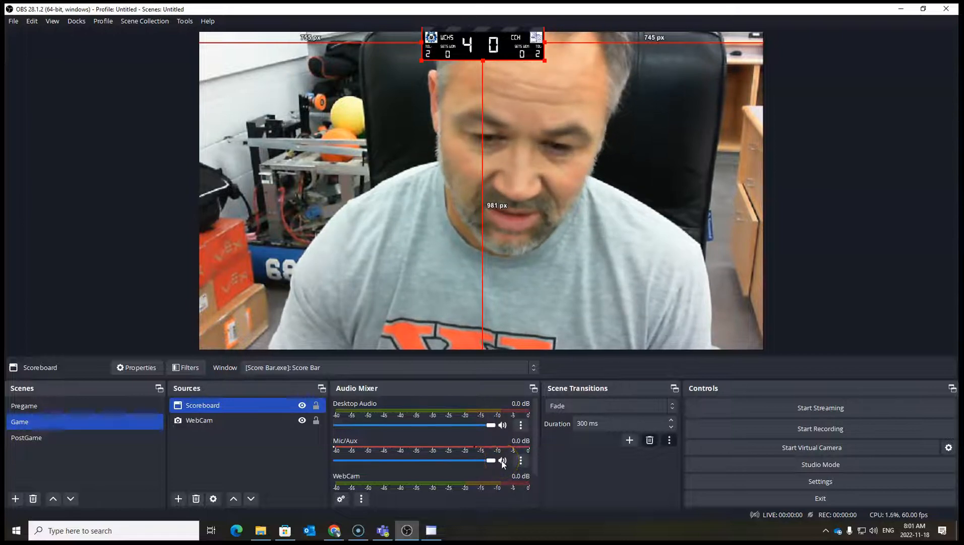
pyautogui.click(503, 461)
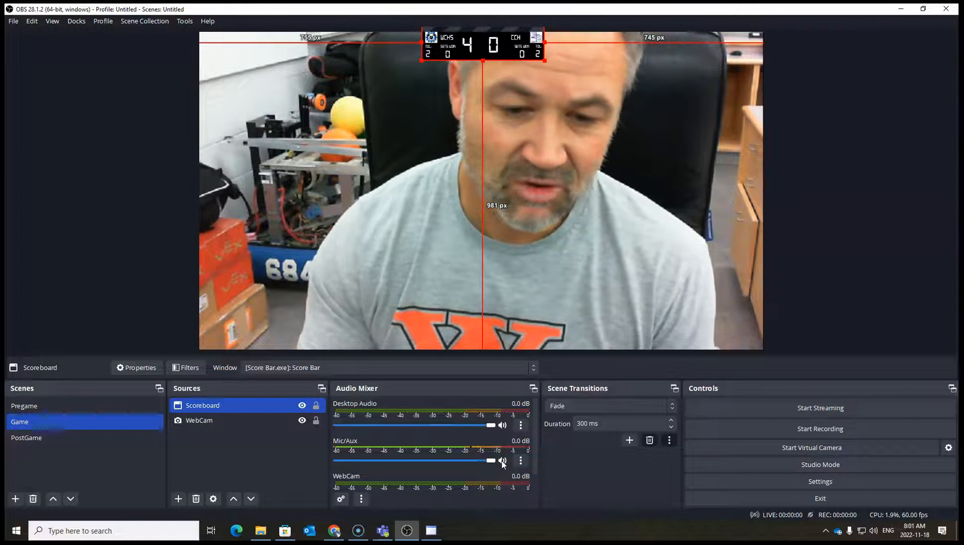
pyautogui.click(503, 460)
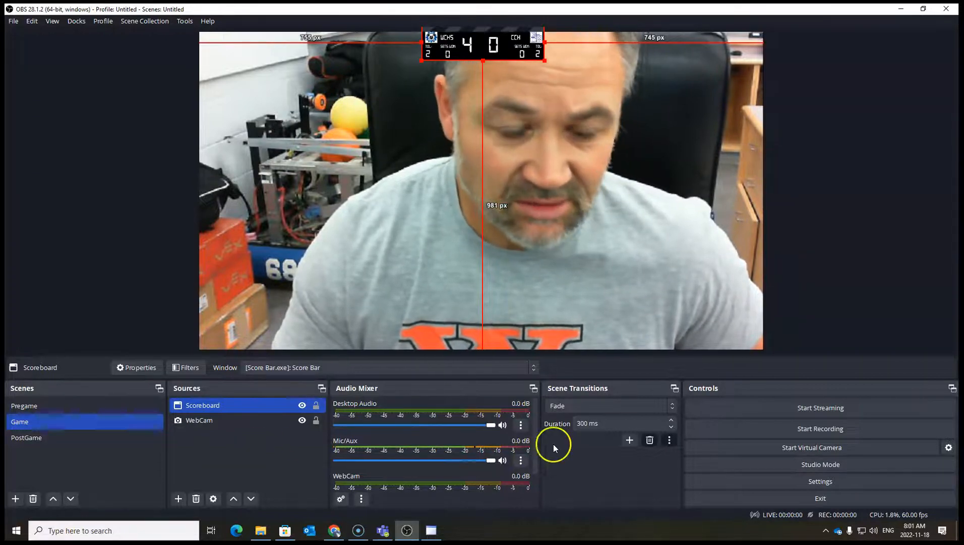
# Switch through the Pregame, Game and PostGame scenes, ending on Game, and check its Scoreboard and WebCam sources.
pyautogui.click(30, 406)
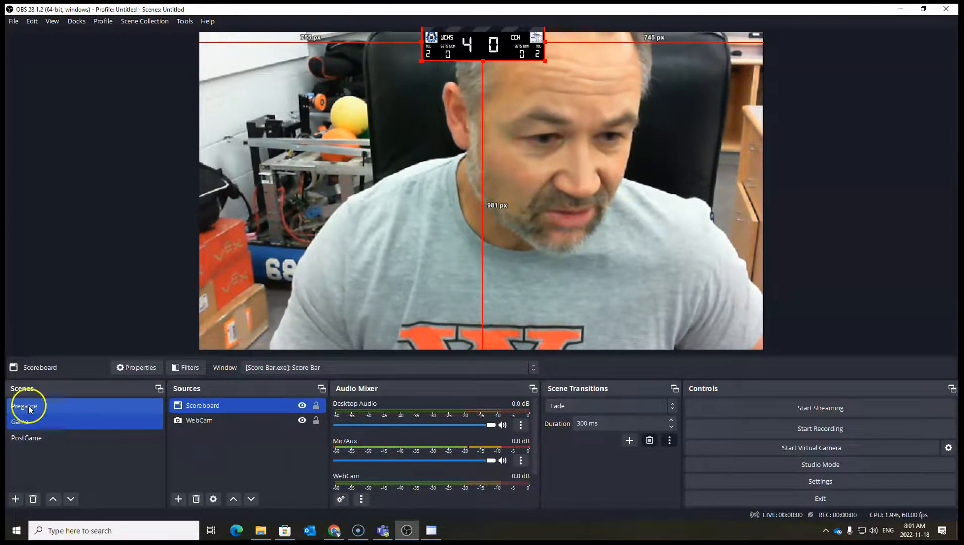
pyautogui.click(29, 421)
pyautogui.click(32, 436)
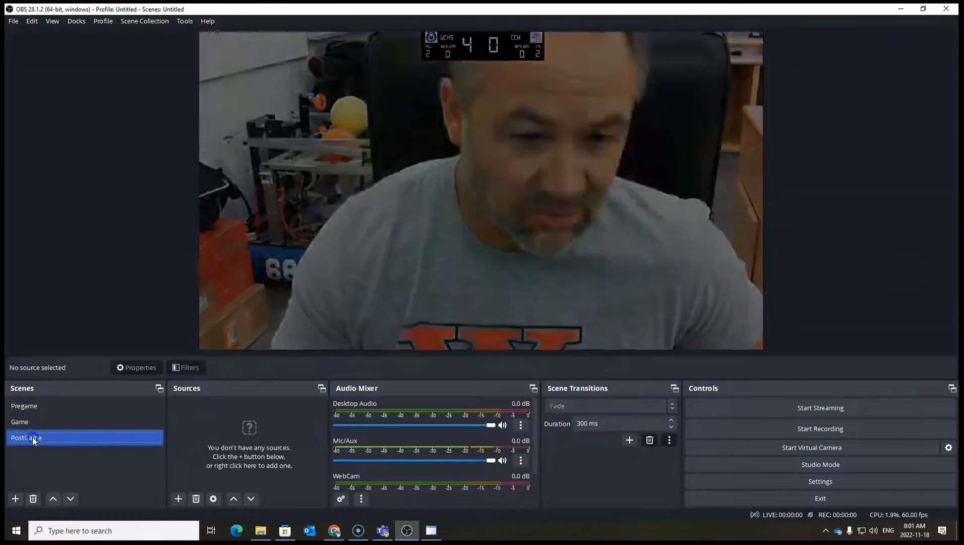
pyautogui.click(30, 421)
pyautogui.click(174, 406)
pyautogui.keyDown('ctrl'); pyautogui.click(221, 420); pyautogui.keyUp('ctrl')
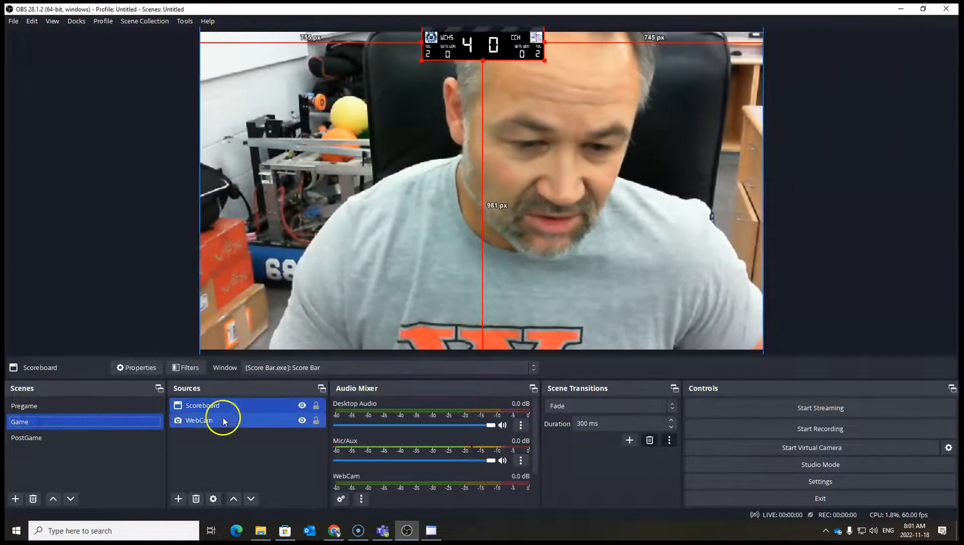
pyautogui.moveTo(217, 409)
pyautogui.mouseDown()
pyautogui.moveTo(214, 432)
pyautogui.moveTo(220, 410)
pyautogui.mouseUp()
pyautogui.click(220, 421)
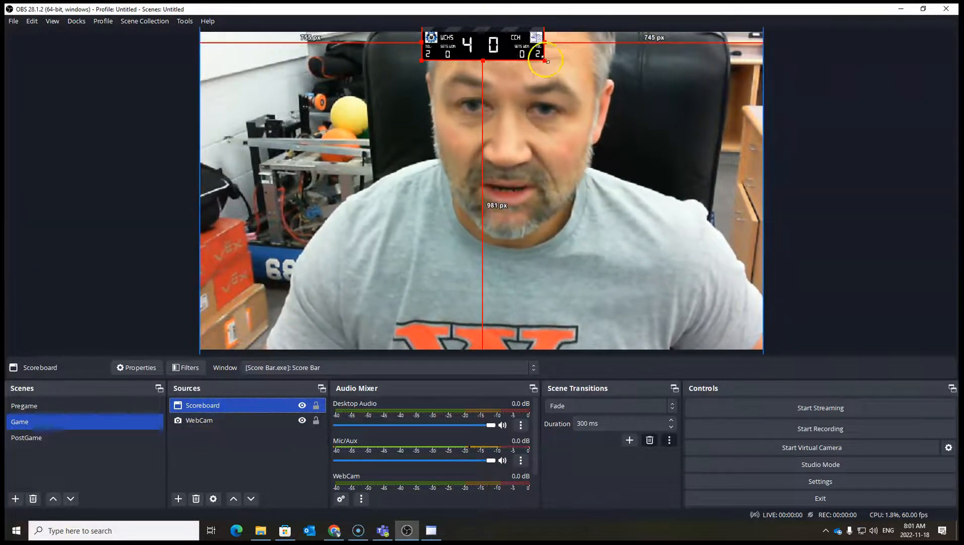